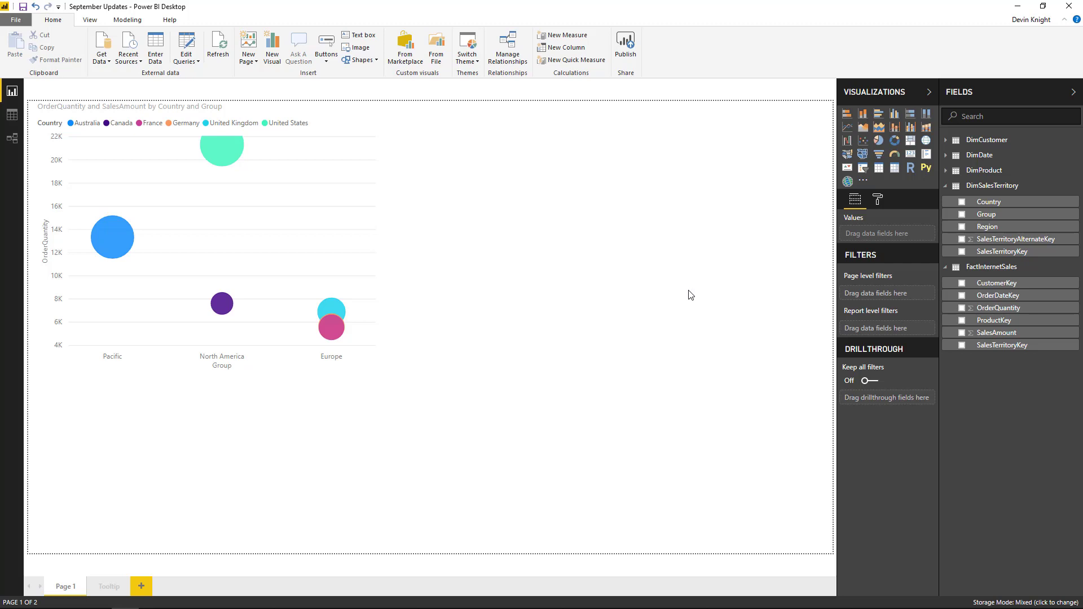
Step: Add an empty matrix visual and place it to the right of the bubble chart
left_click(895, 168)
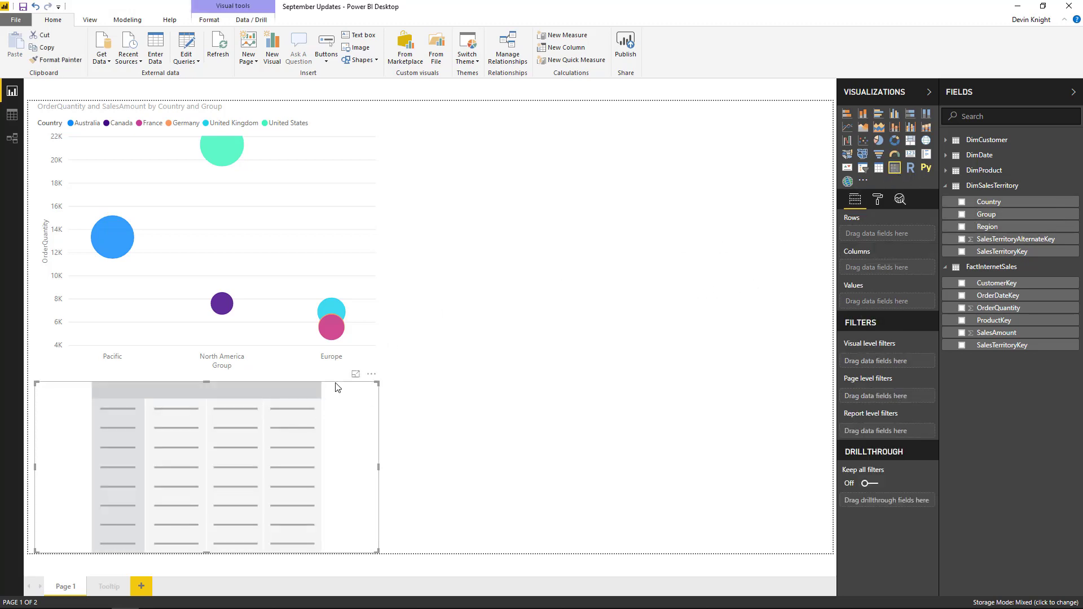
left_click(317, 350)
left_click_drag(346, 379, 735, 107)
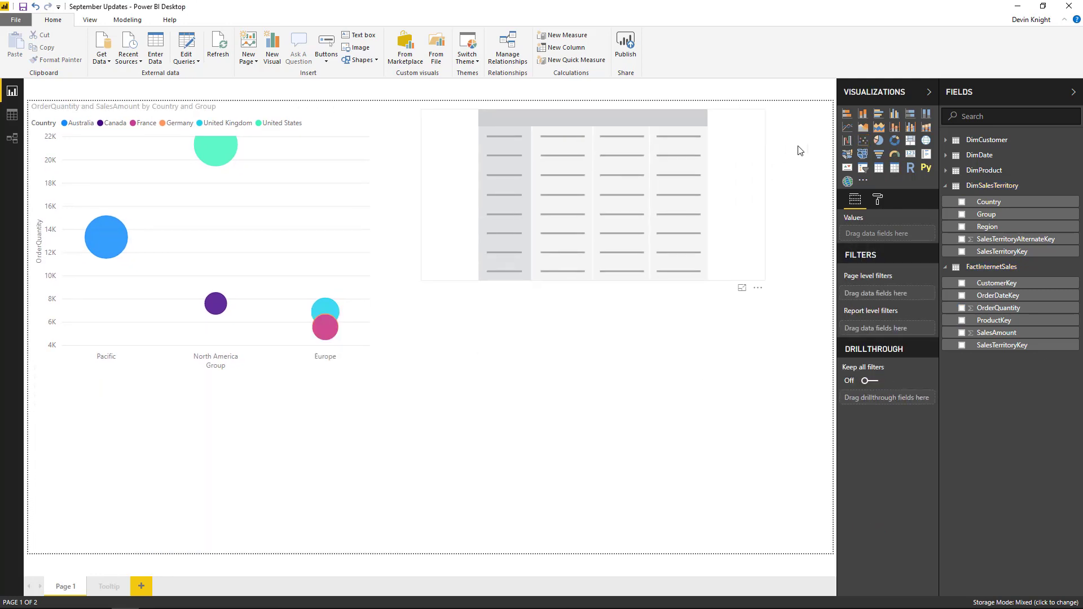
Step: Create a table below the bubble chart with the Group, Region and Country fields from DimSalesTerritory
left_click(962, 216)
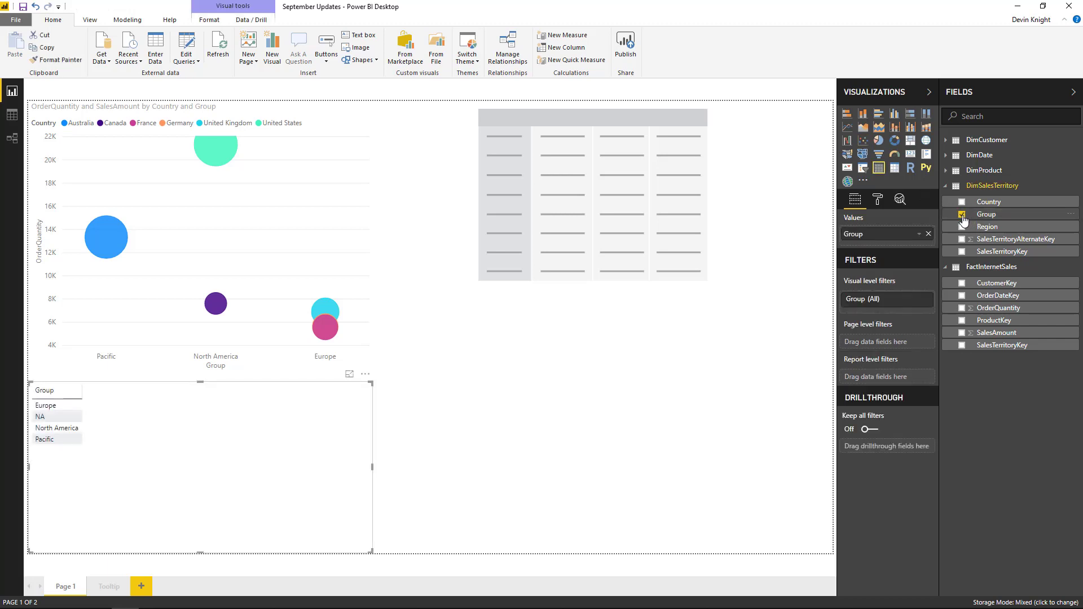
left_click(962, 228)
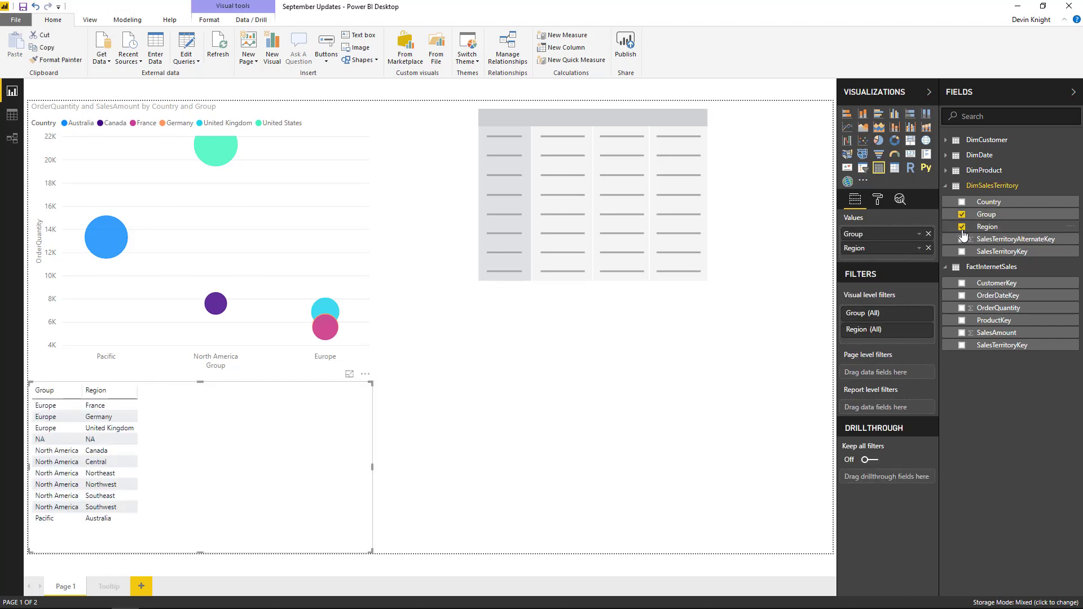
left_click(962, 202)
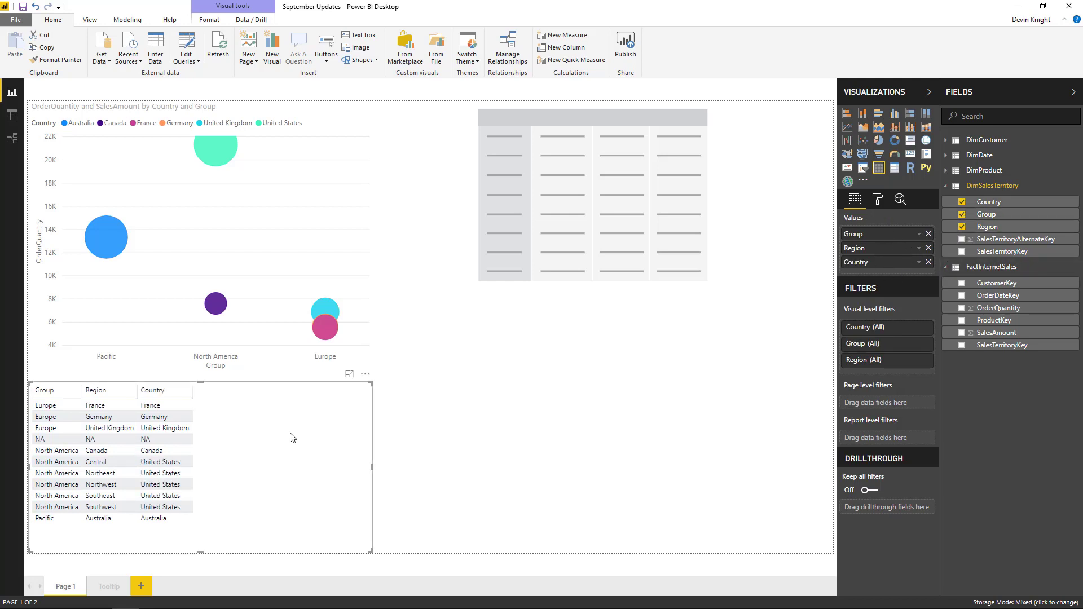
Step: Delete the empty matrix visual beside the bubble chart
left_click(600, 114)
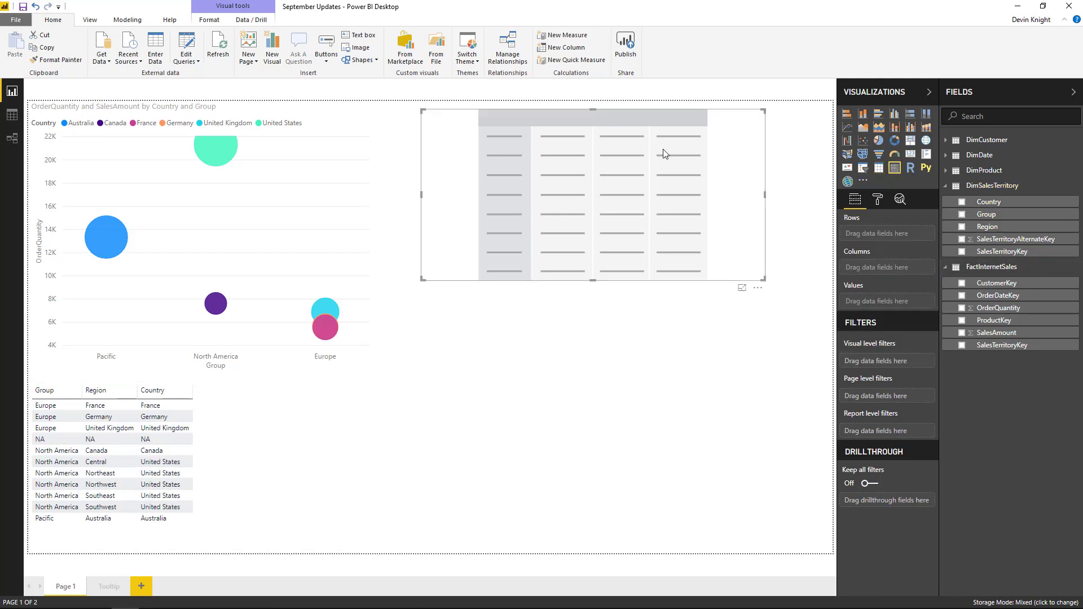
key("Delete")
Step: Convert the Group, Region and Country table to a matrix and place it to the right of the bubble chart
left_click(262, 490)
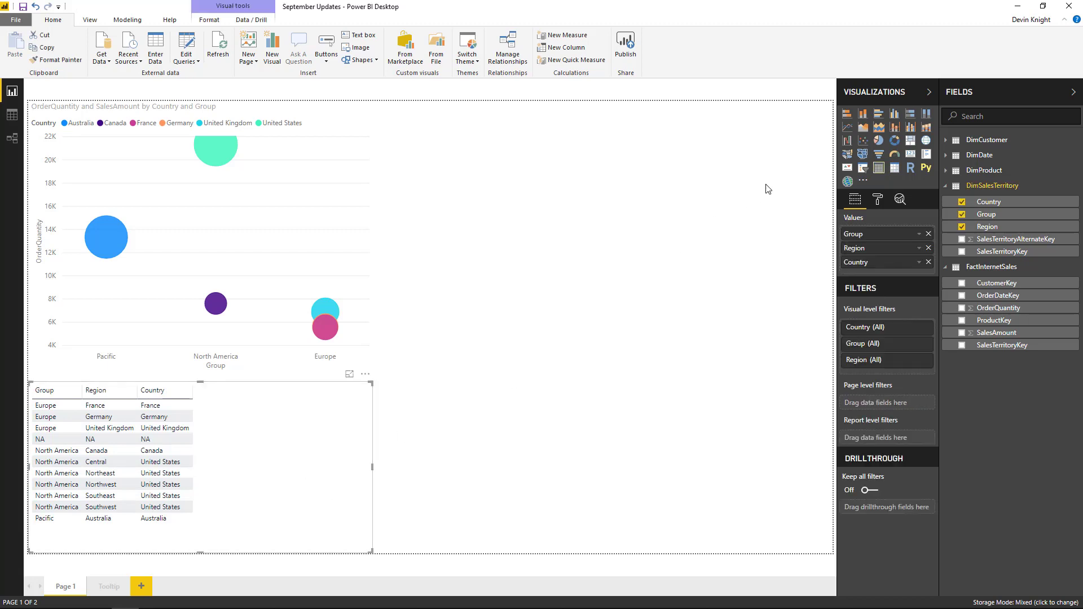
left_click(899, 173)
left_click_drag(240, 380, 575, 68)
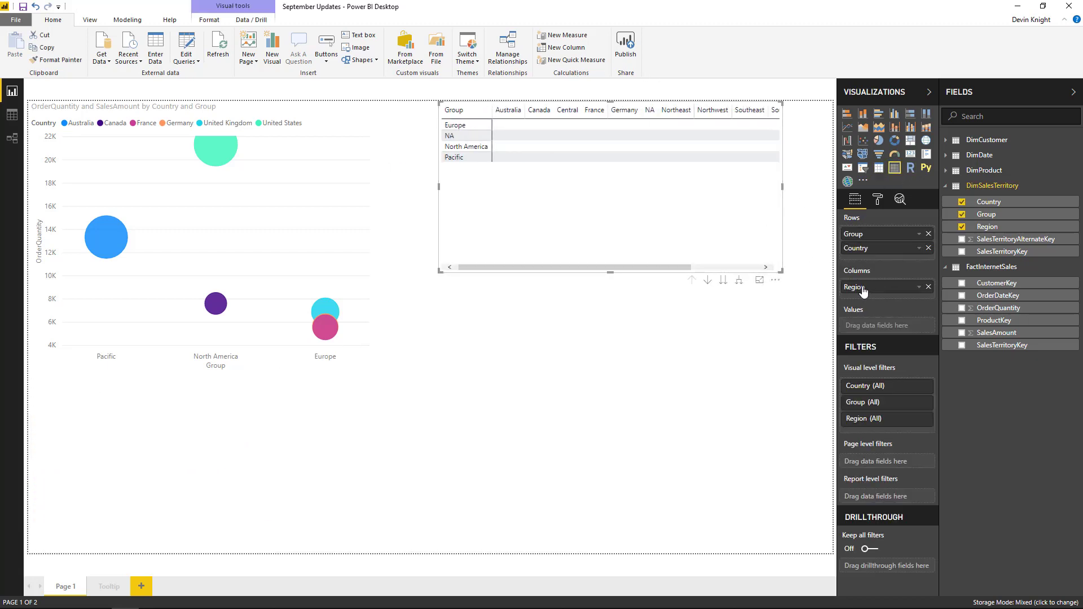
Step: Set the matrix rows to Group, Country and Region with SalesAmount as the value, and expand the rows one level
left_click_drag(860, 288, 867, 248)
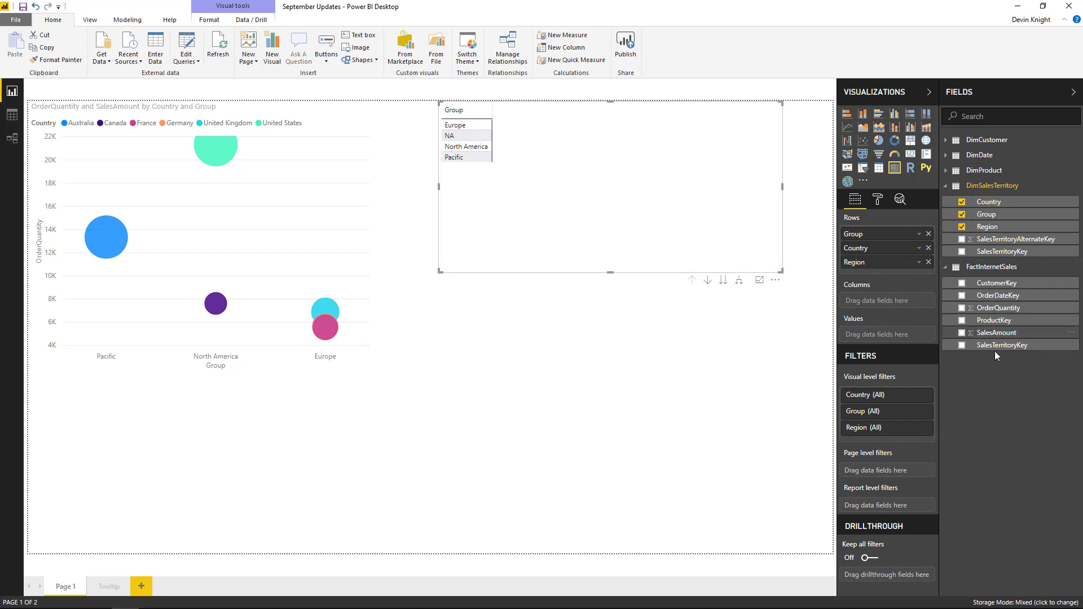
left_click(962, 334)
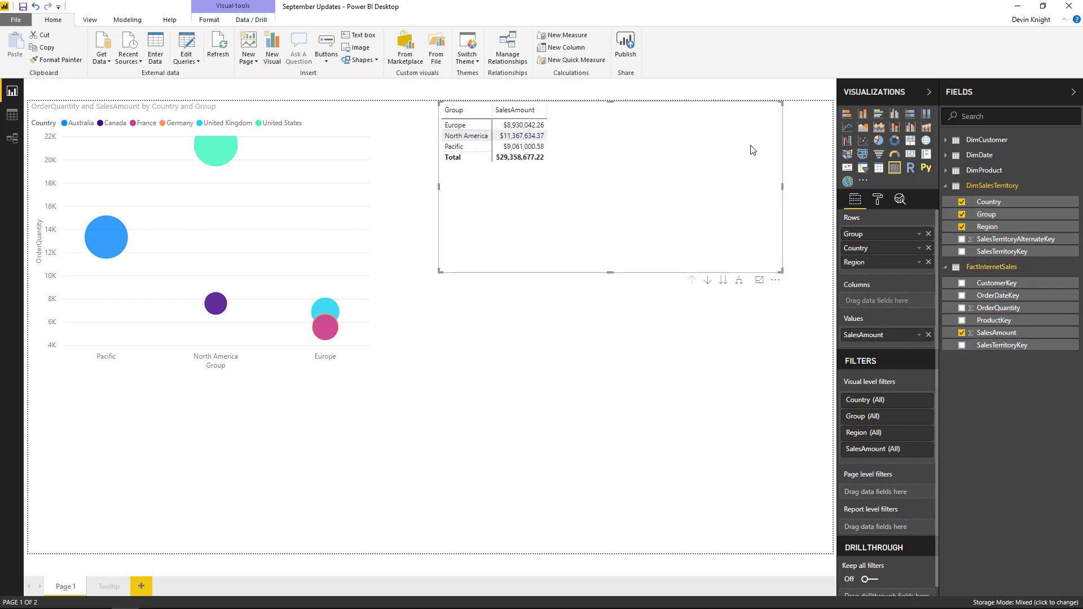
left_click(740, 281)
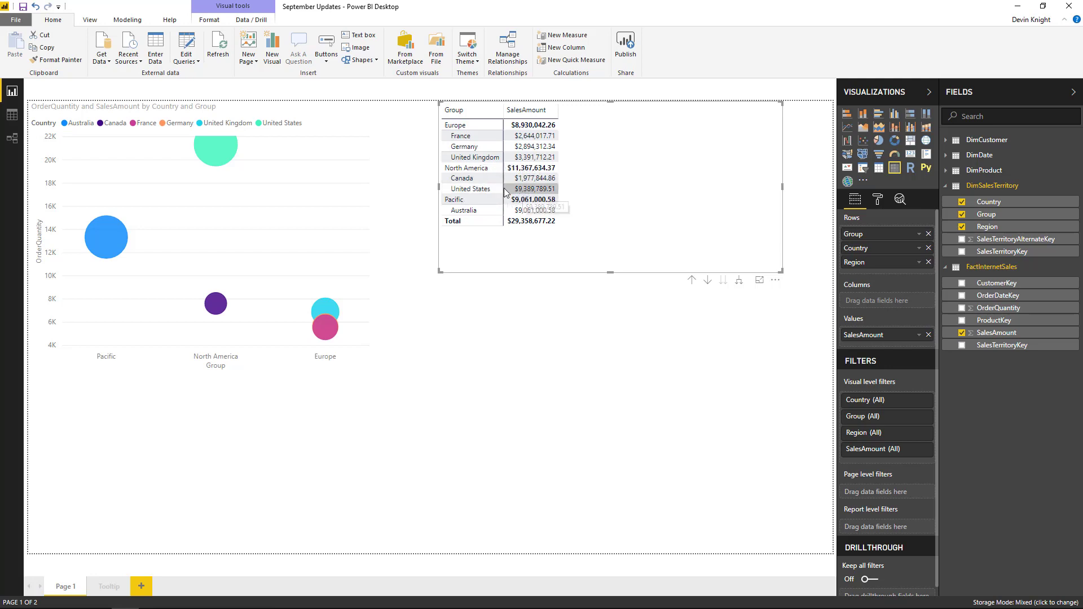
Step: Select the United States row in the matrix and copy only its SalesAmount value
left_click(500, 190)
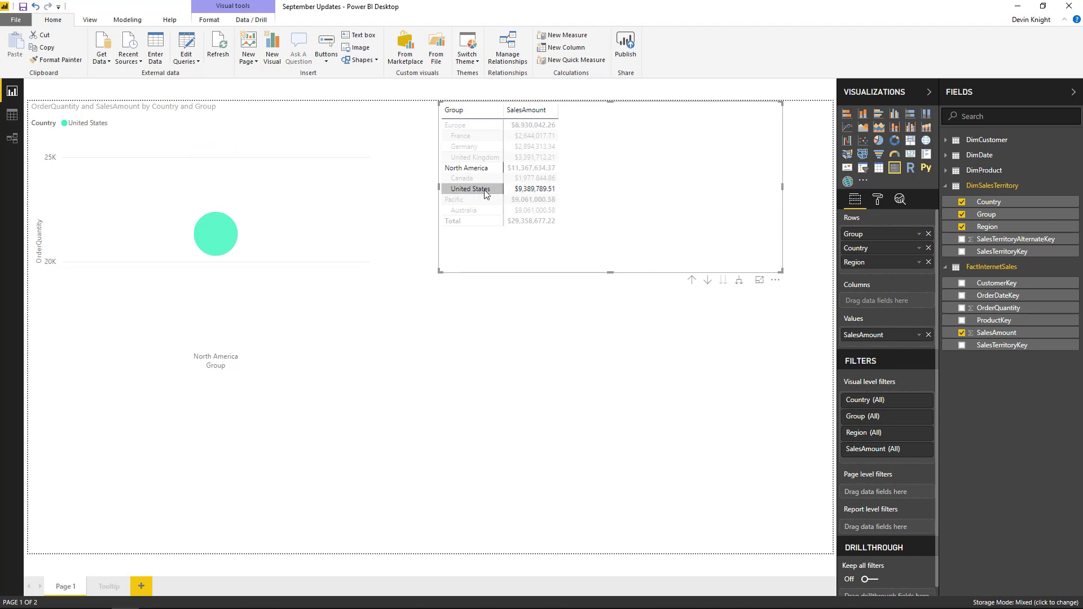
right_click(521, 192)
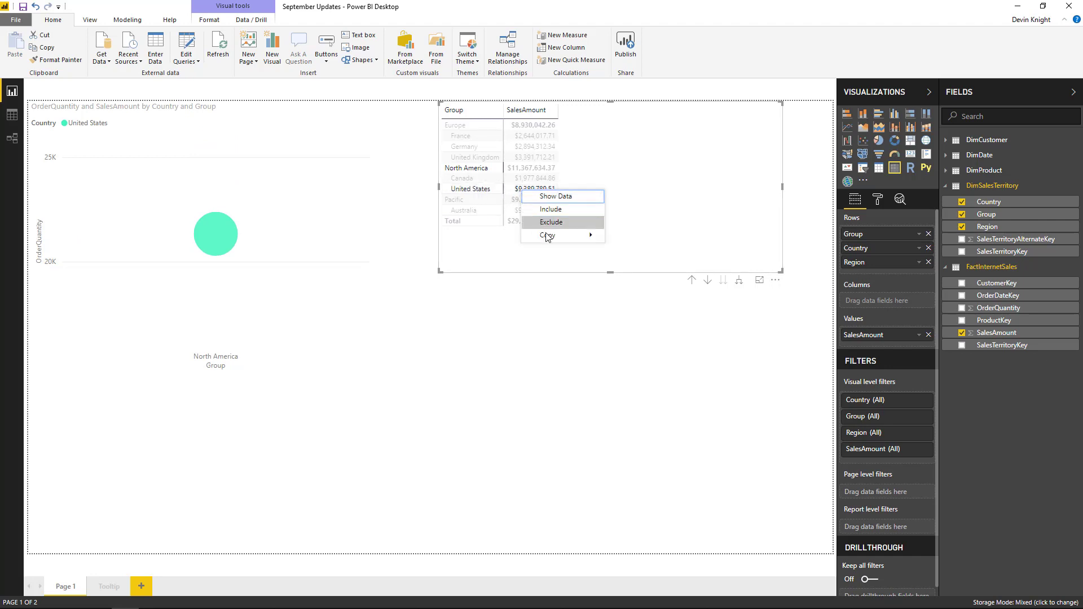
mouse_move(552, 239)
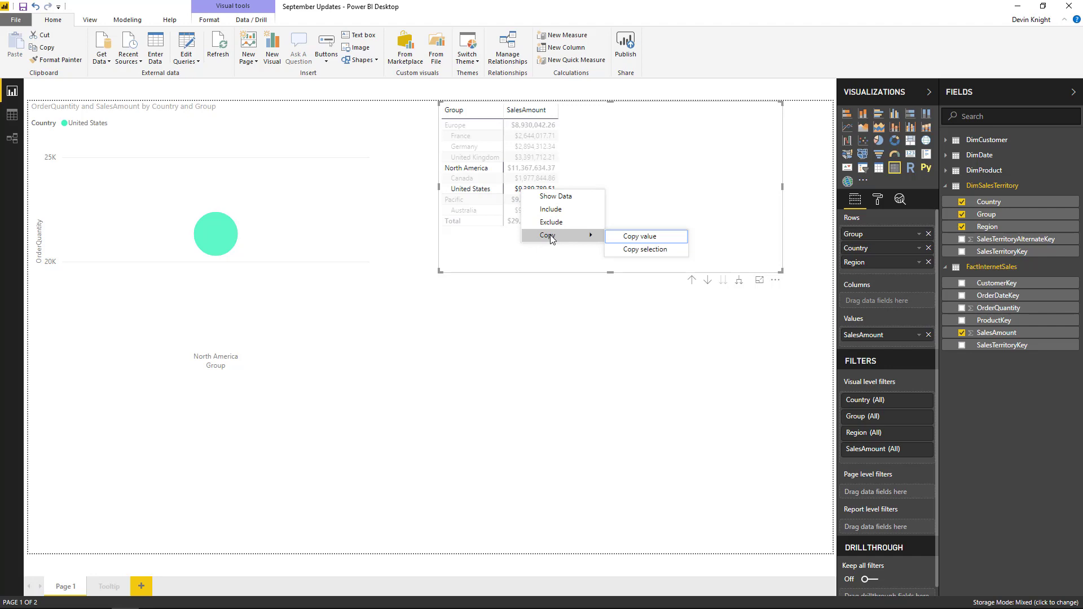
left_click(659, 238)
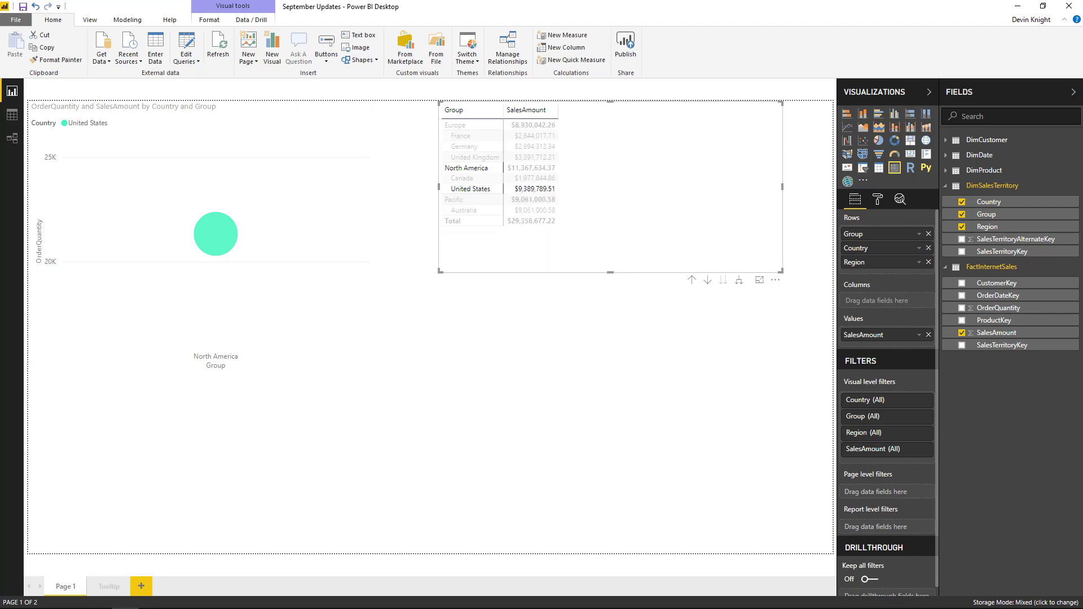
Step: Switch to the Excel workbook and paste the copied sales value into cell A4
key("alt+Tab")
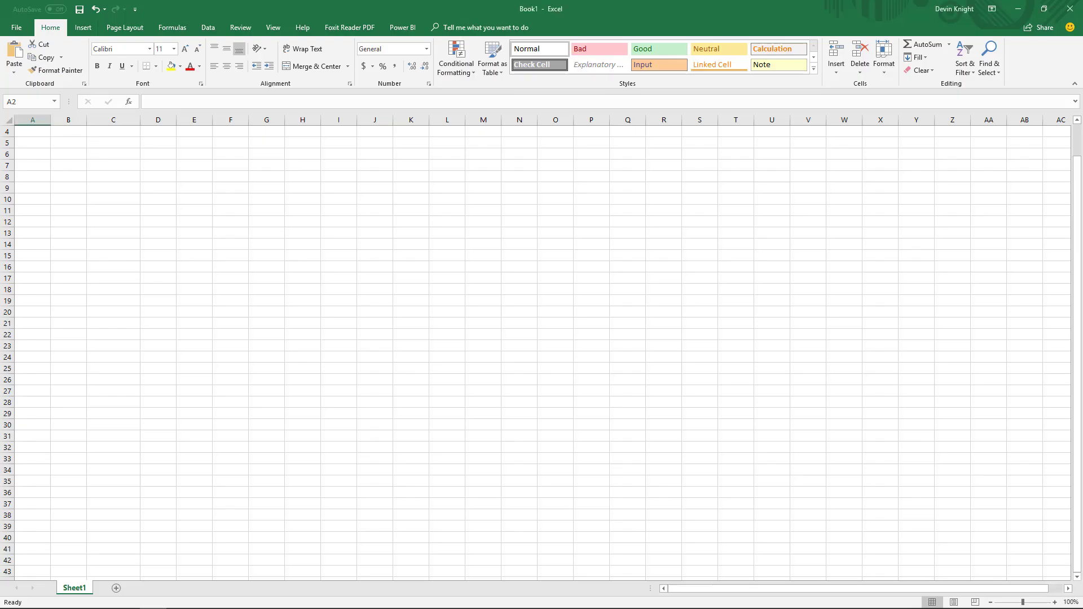
left_click(28, 136)
type("9389789.5108")
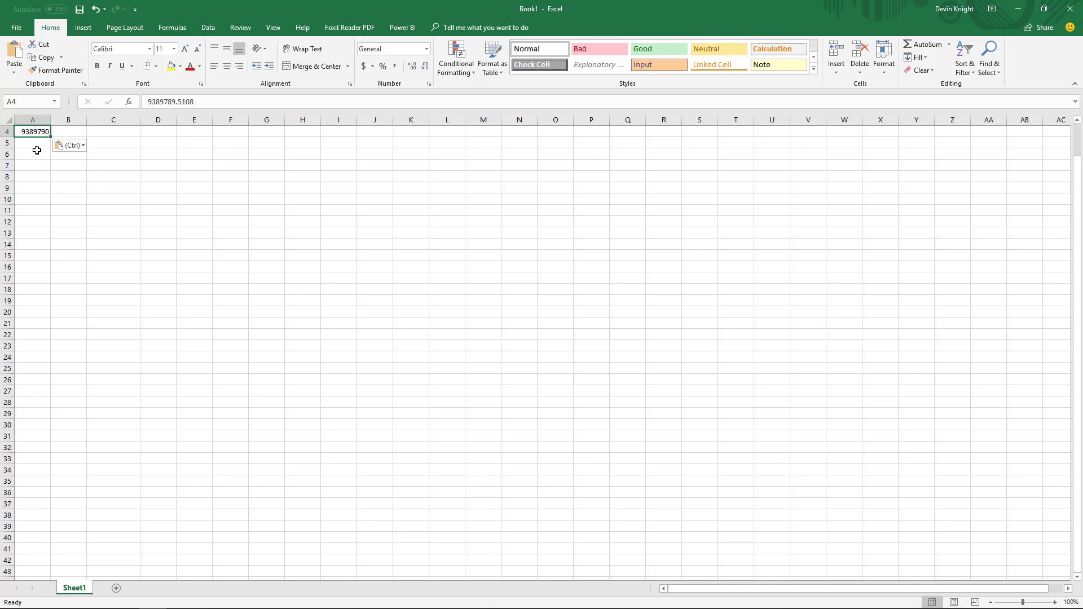
Step: Clear cell A4 and minimize Excel to return to the Power BI report
key("Delete")
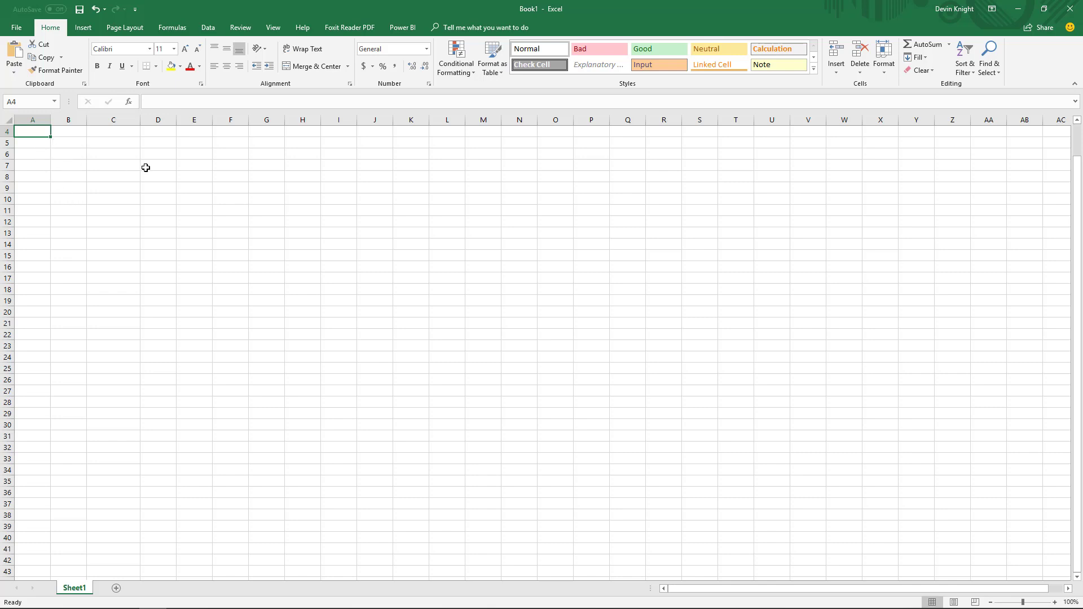
left_click(1019, 8)
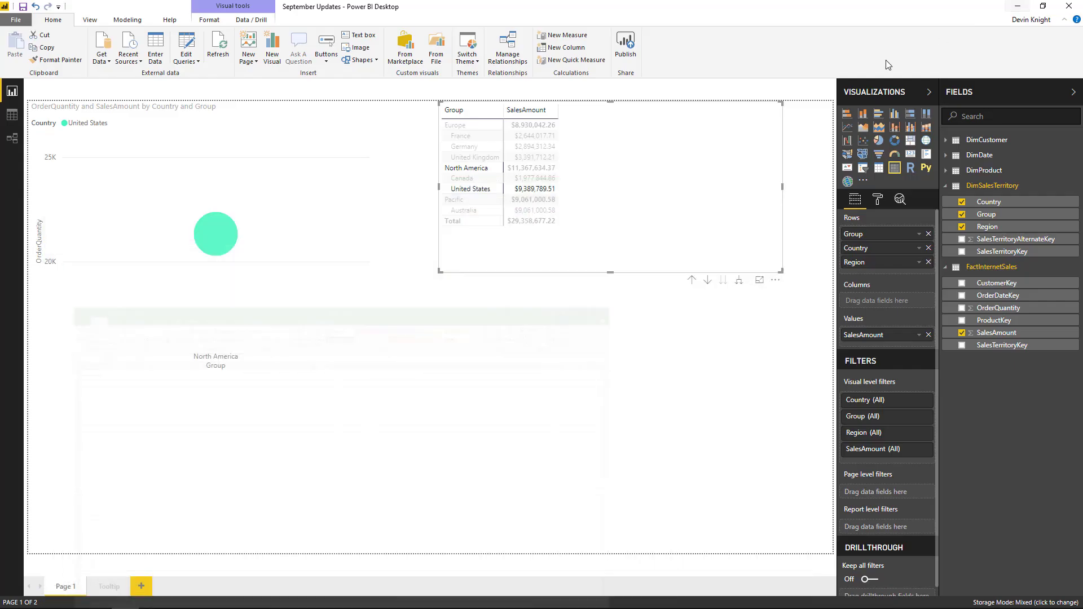
Step: Select both the Canada and United States rows in the matrix and copy them as a selection
left_click(519, 179)
left_click(480, 189)
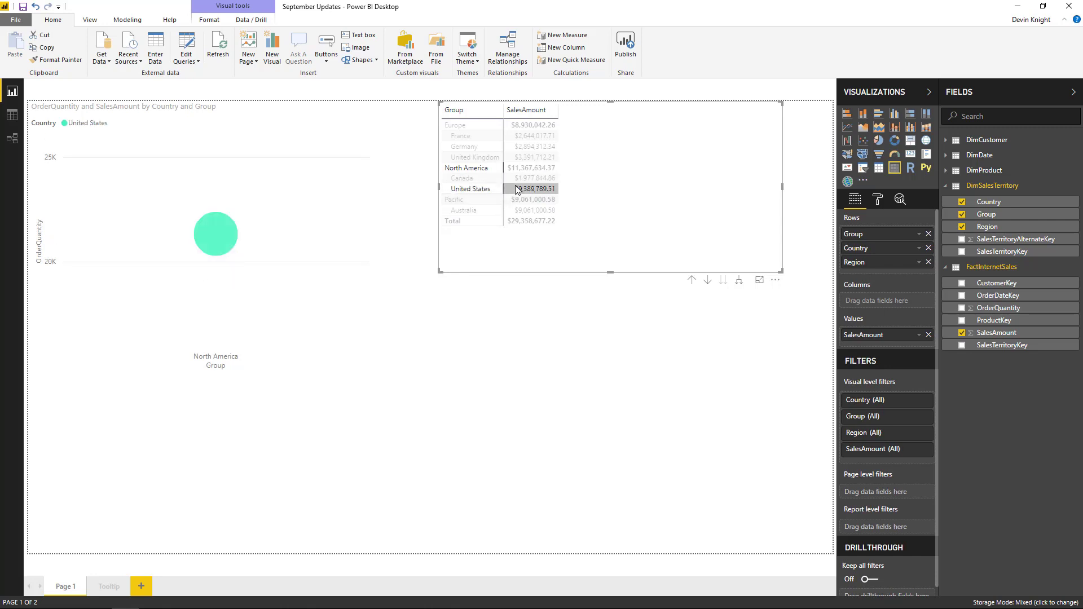
left_click(475, 179)
left_click(478, 189, "ctrl")
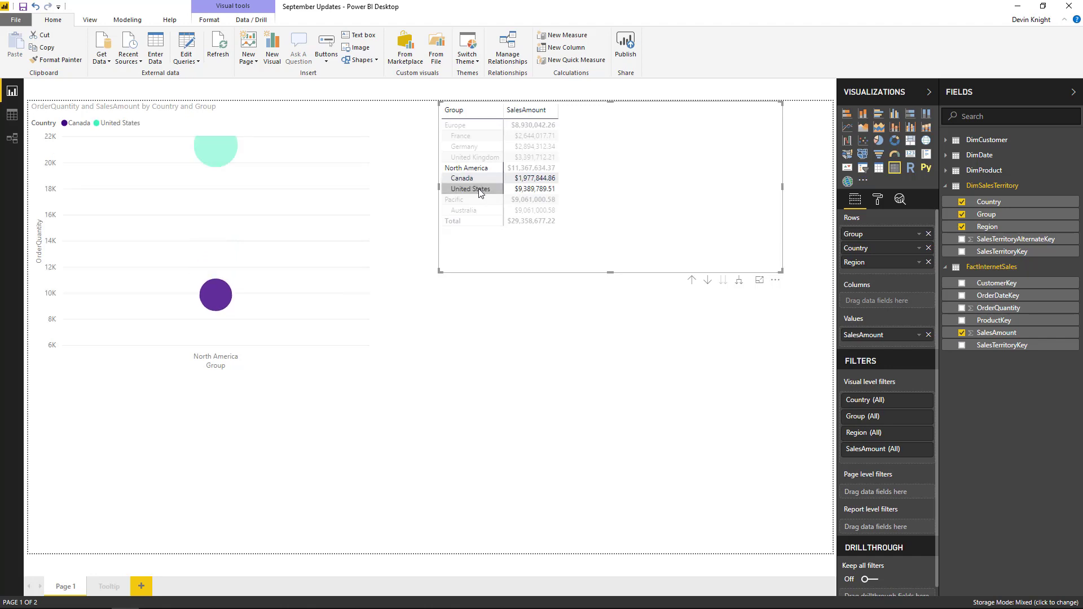
right_click(536, 193)
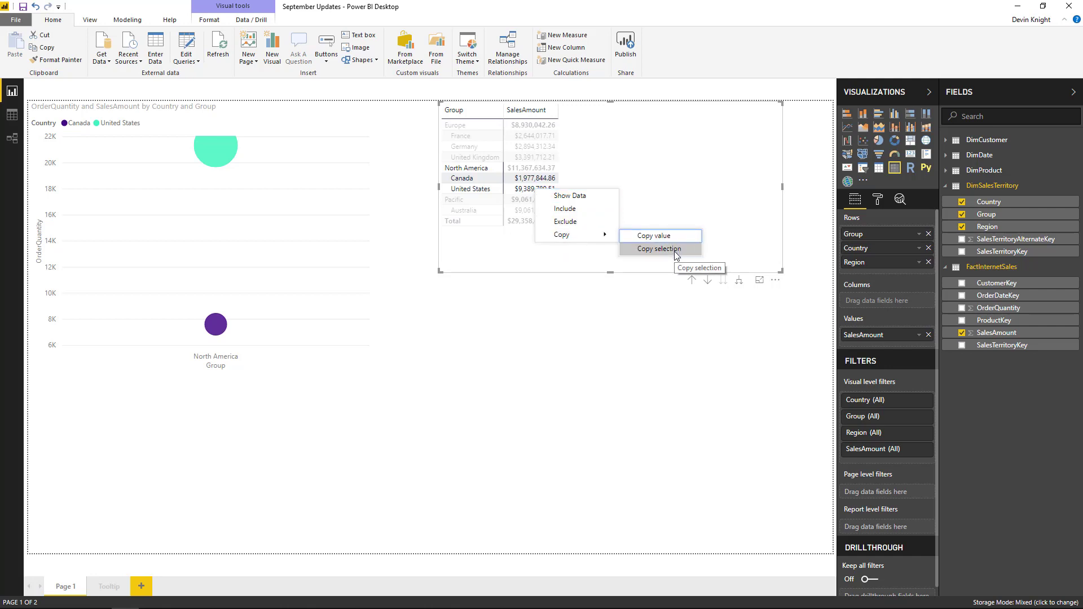
left_click(676, 249)
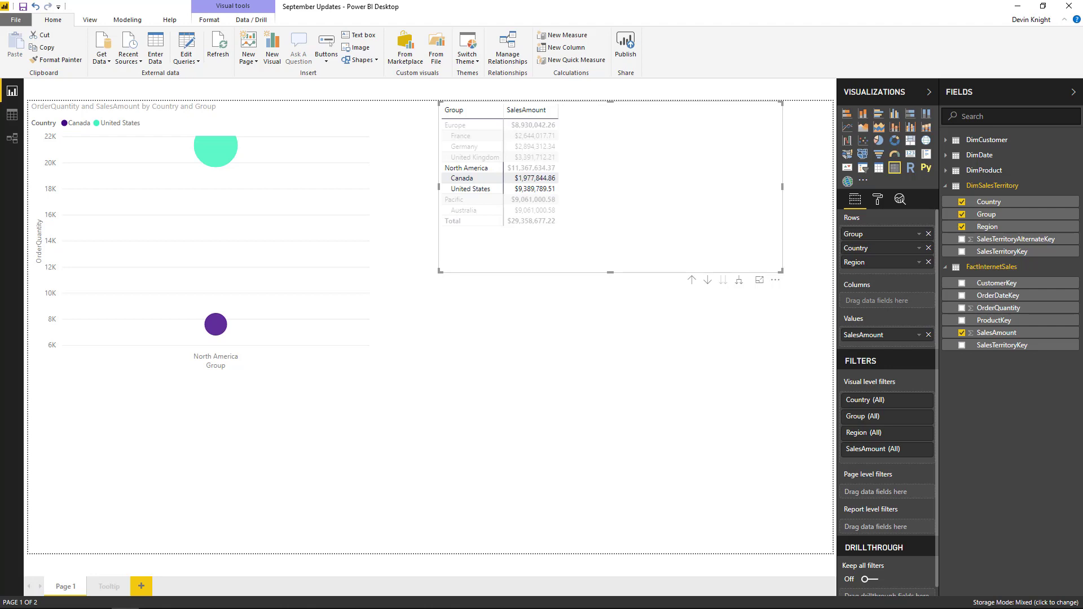
Step: Switch to Excel, paste the copied selection starting at A4, and auto-fit the widths of columns A and B
key("alt+Tab")
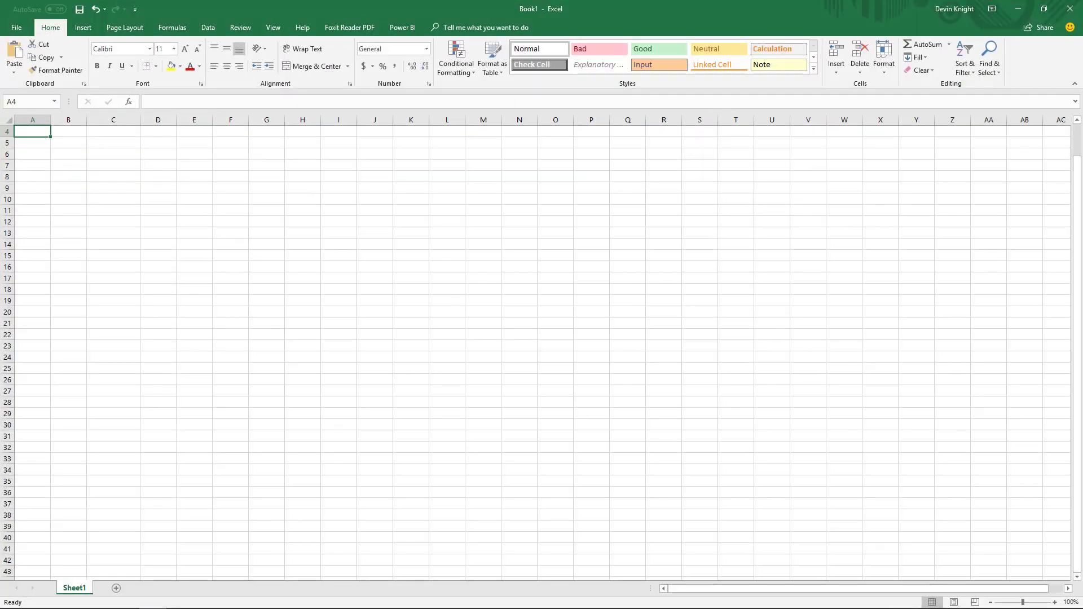
key("ctrl+v")
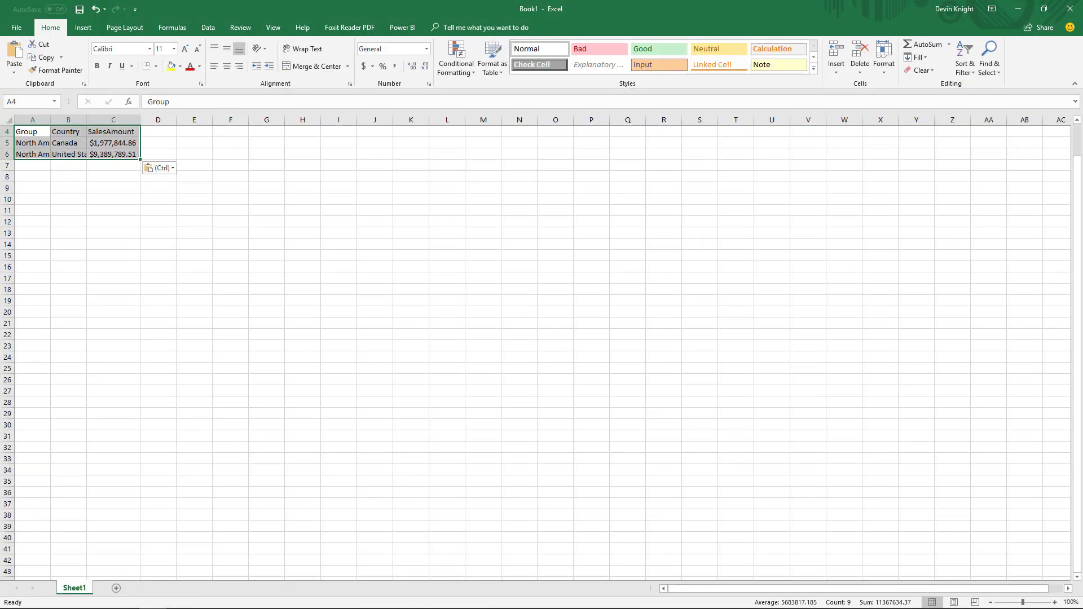
left_click(135, 153)
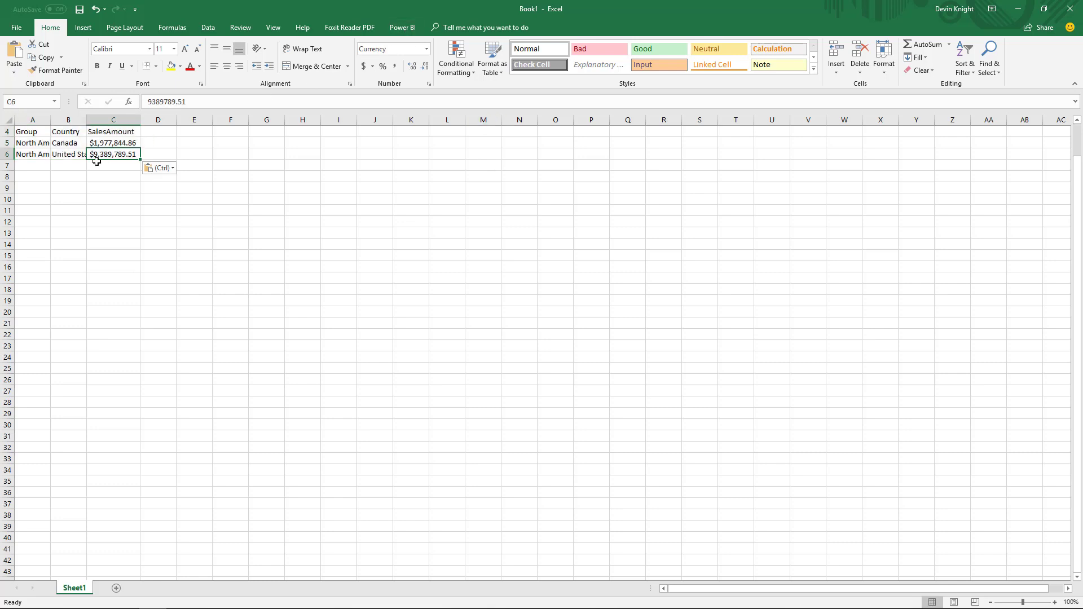
double_click(55, 123)
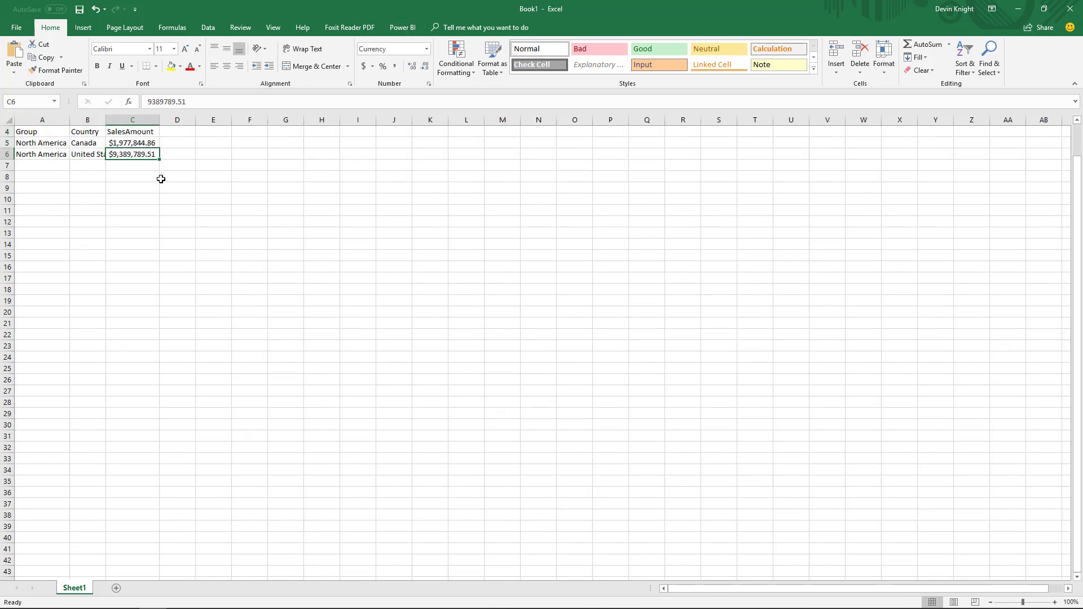
double_click(105, 120)
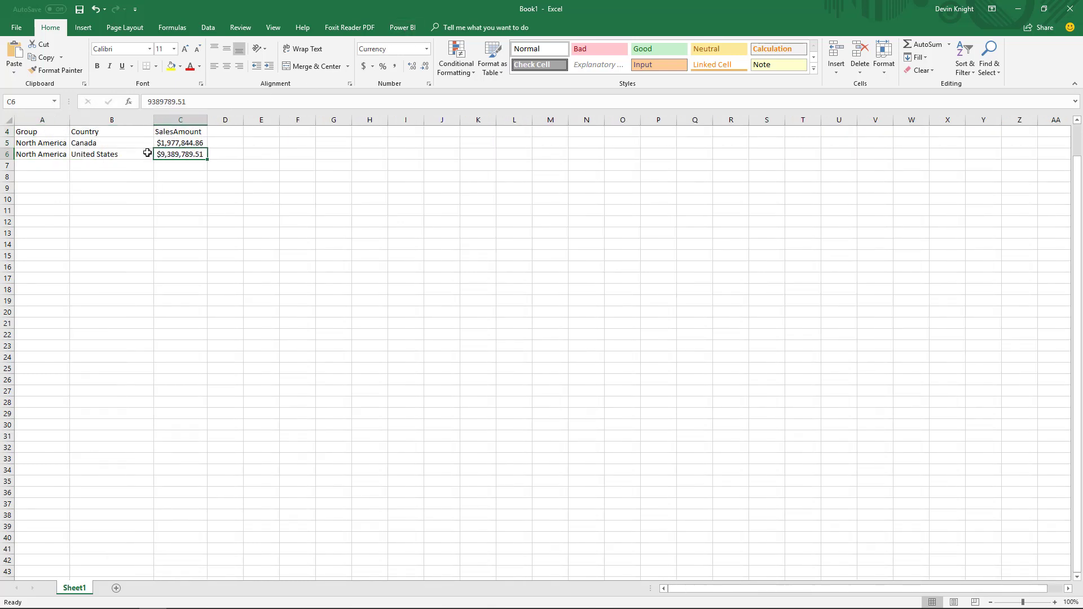
double_click(154, 120)
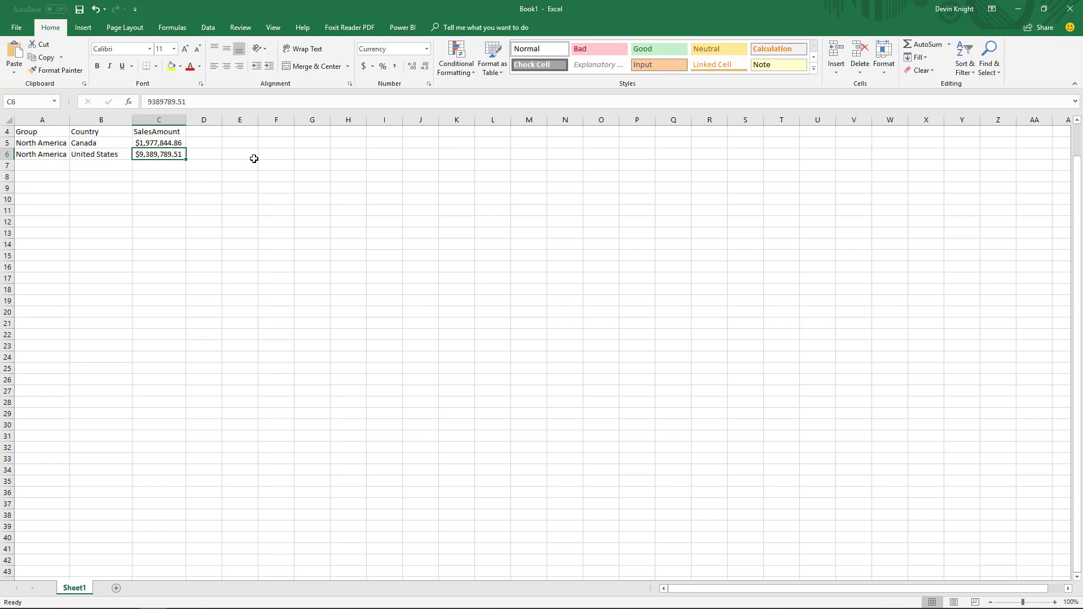
Step: Check the pasted sales amounts in C5 and C6, and close the Excel workbook without saving
left_click(175, 144)
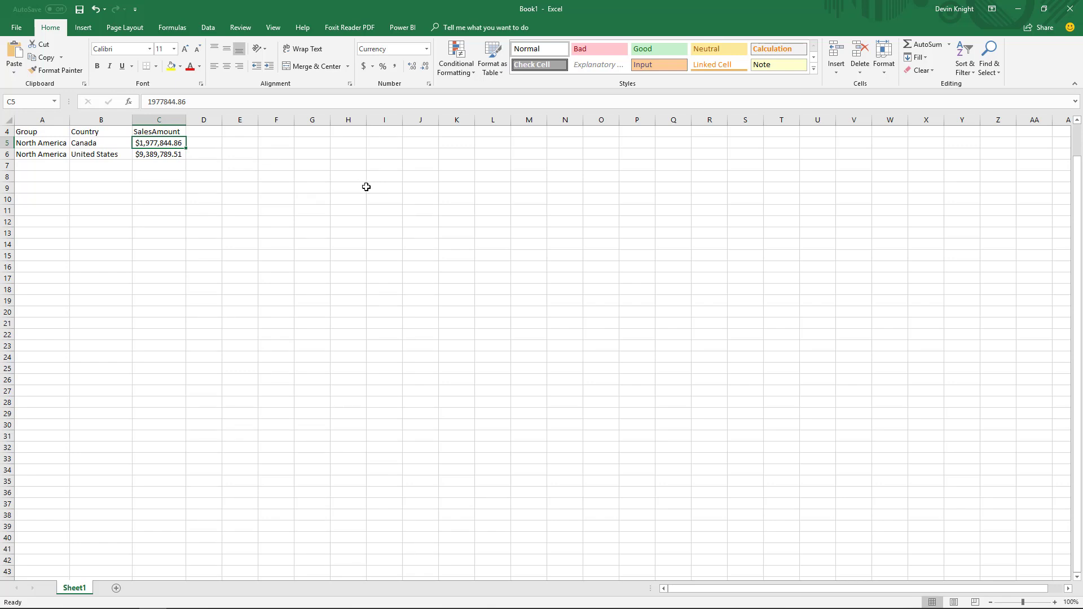
left_click(156, 154)
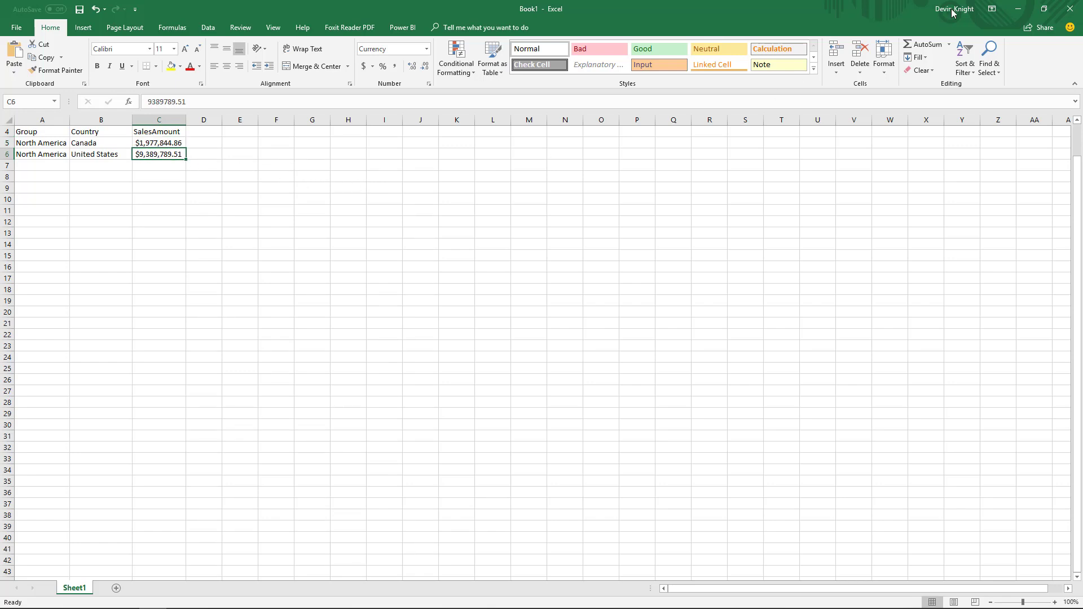
left_click(1068, 8)
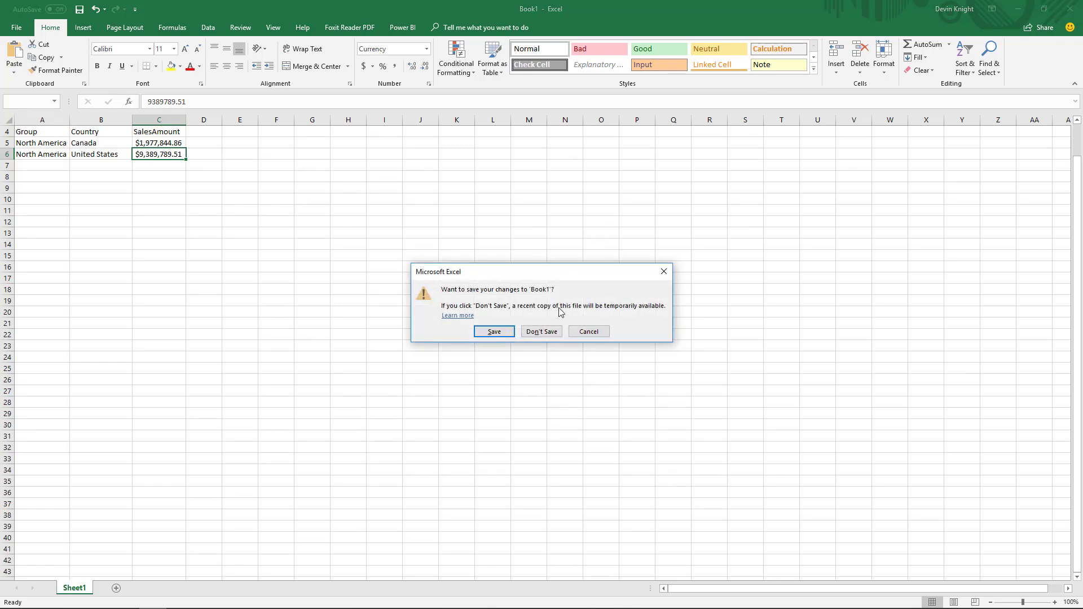
left_click(556, 332)
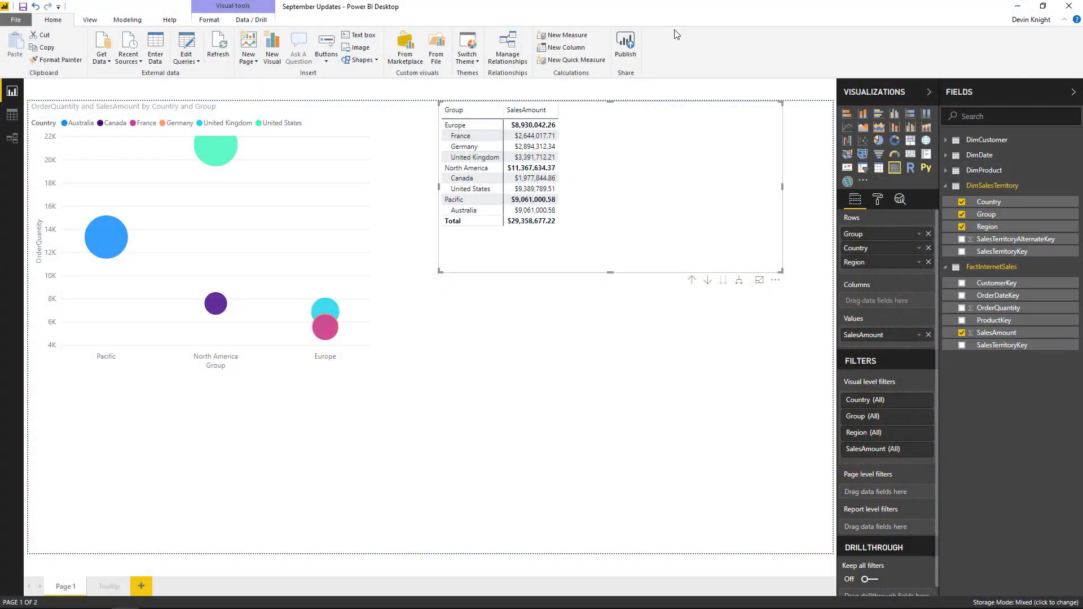
Step: Try the Default and High contrast themes on the report
left_click(631, 351)
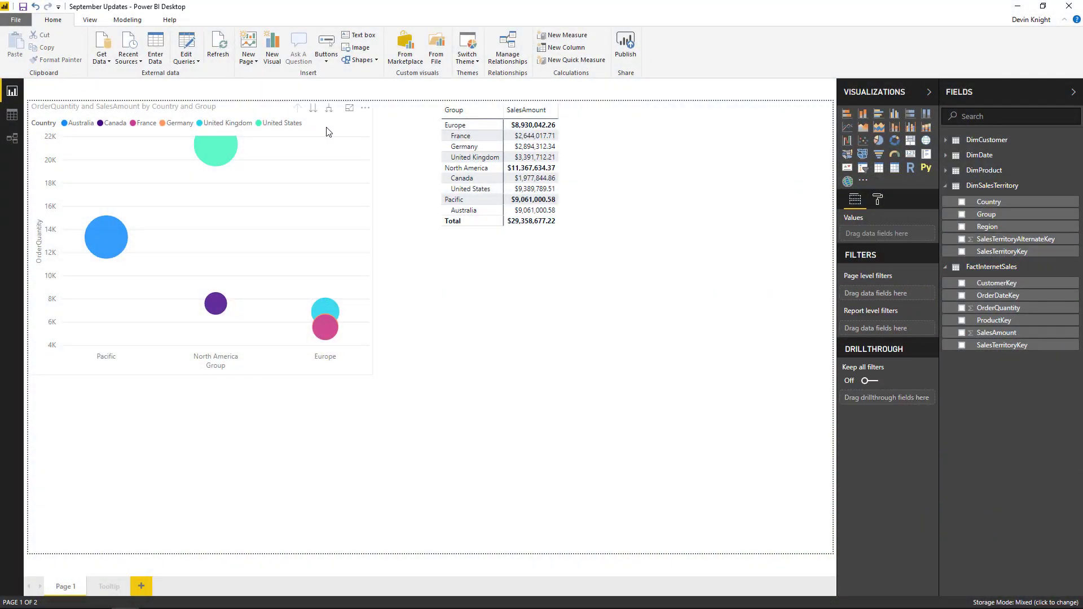
left_click(475, 66)
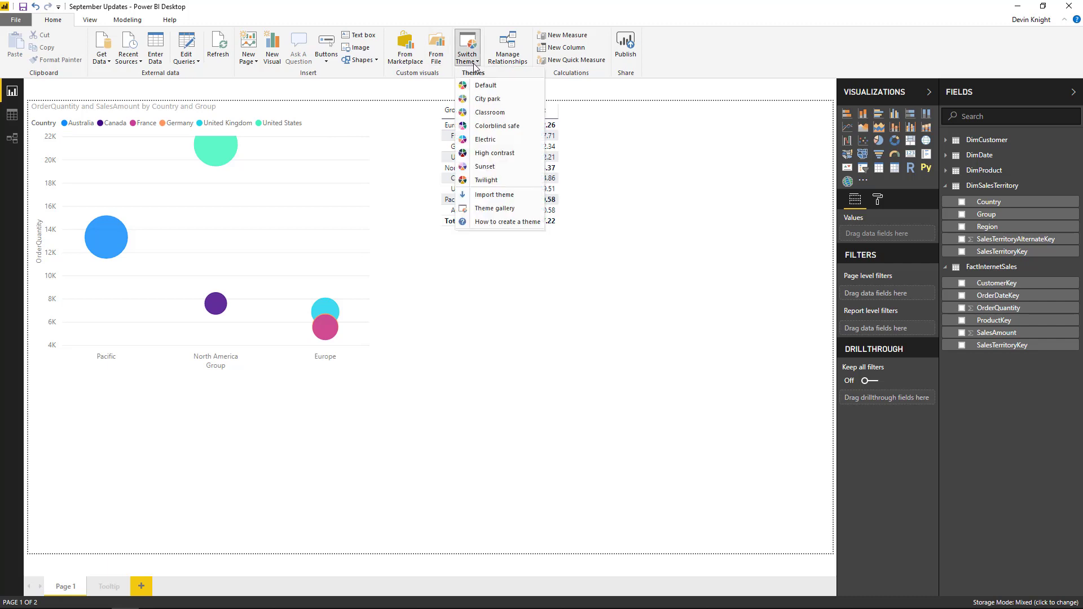
left_click(480, 85)
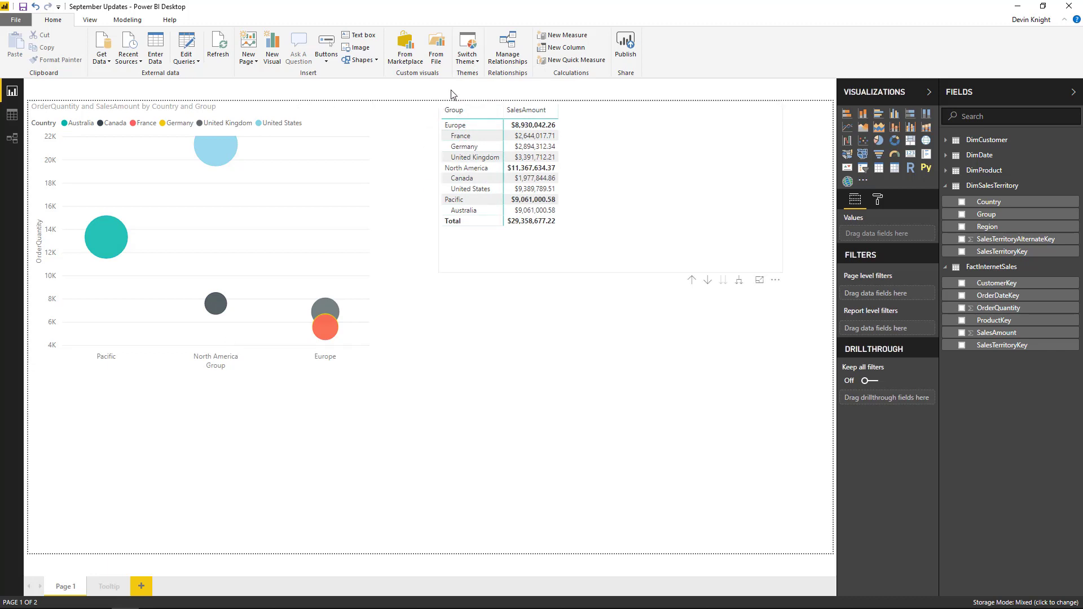
left_click(472, 59)
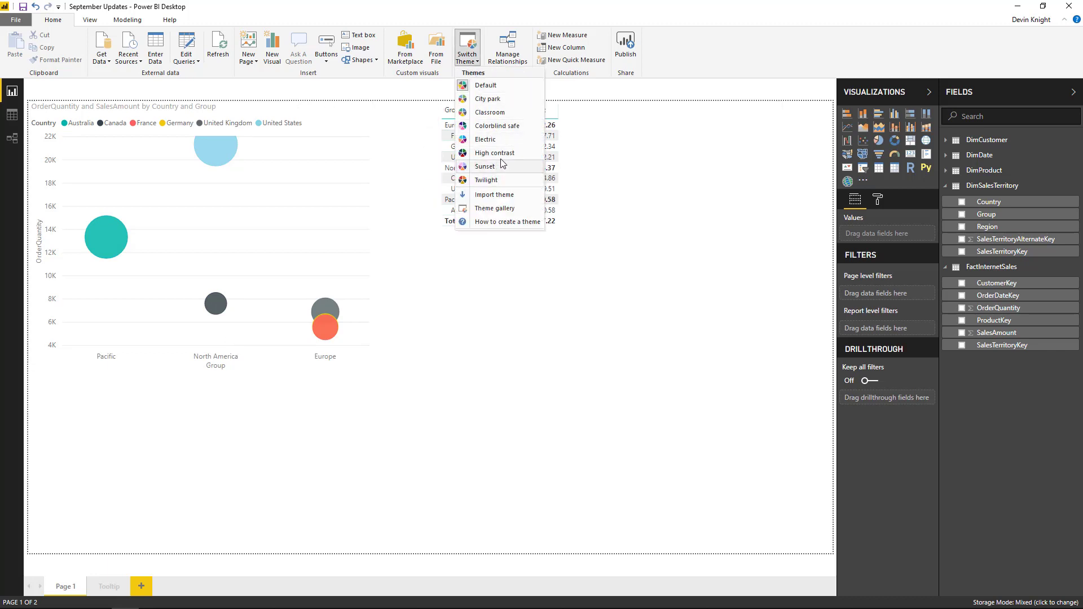
left_click(497, 153)
Step: Apply the Twilight theme to the report and look over the other theme options
left_click(469, 57)
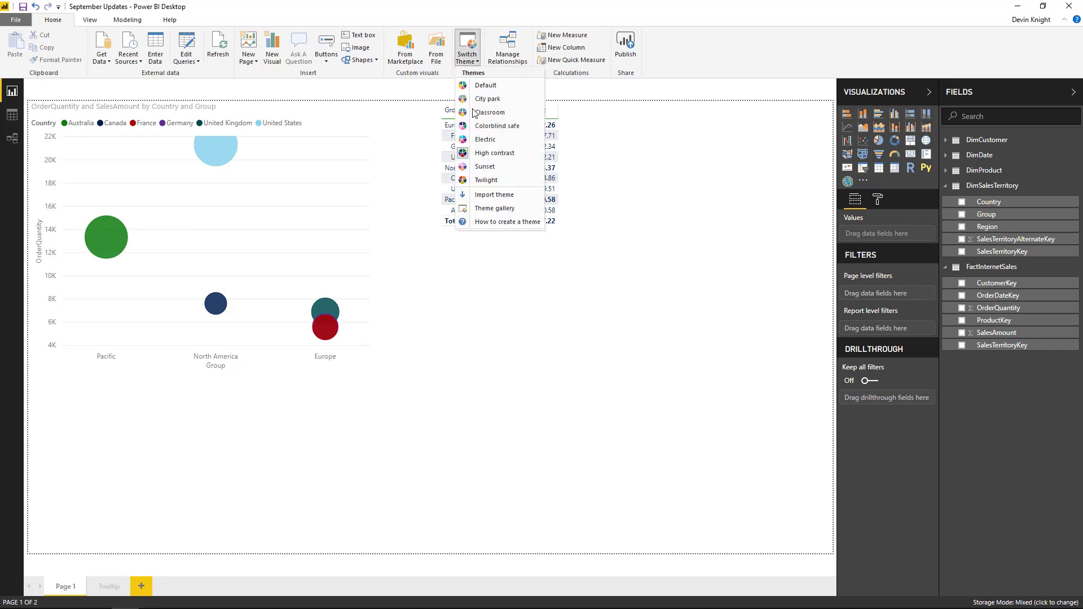
left_click(501, 180)
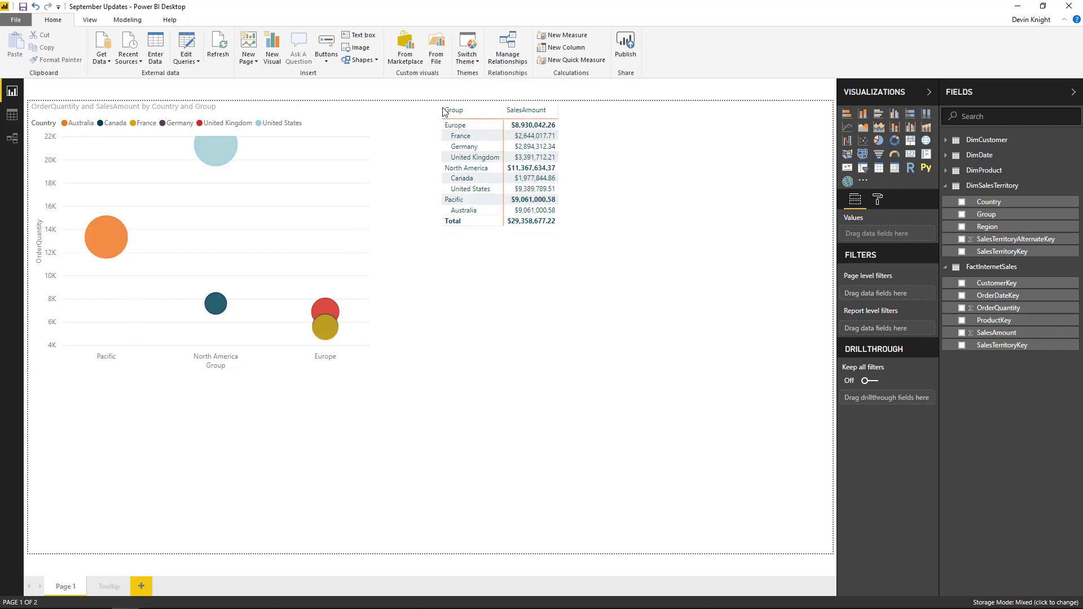
left_click(468, 57)
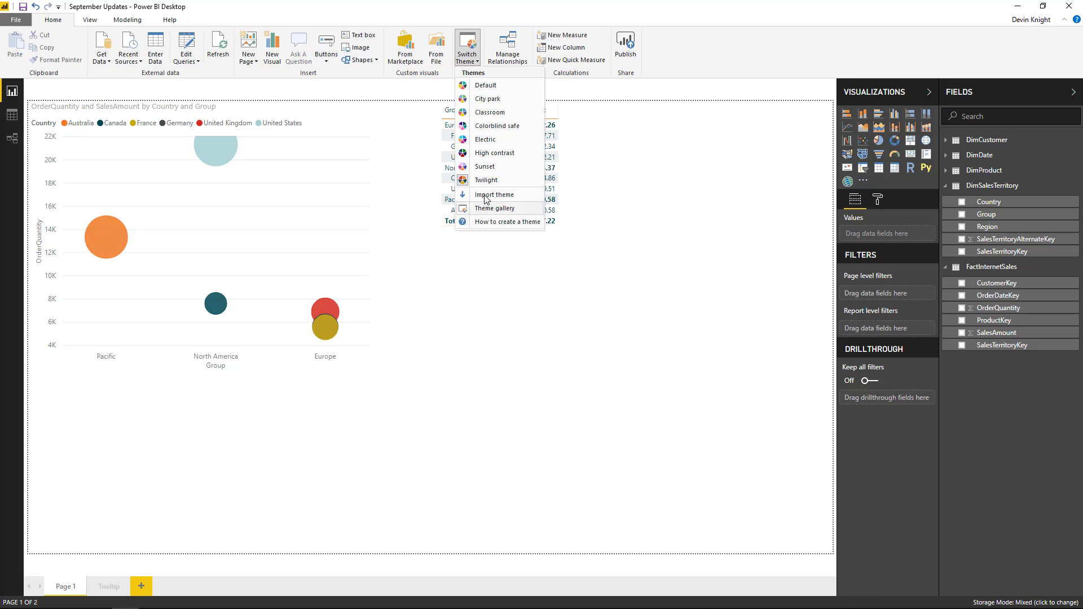
left_click(483, 294)
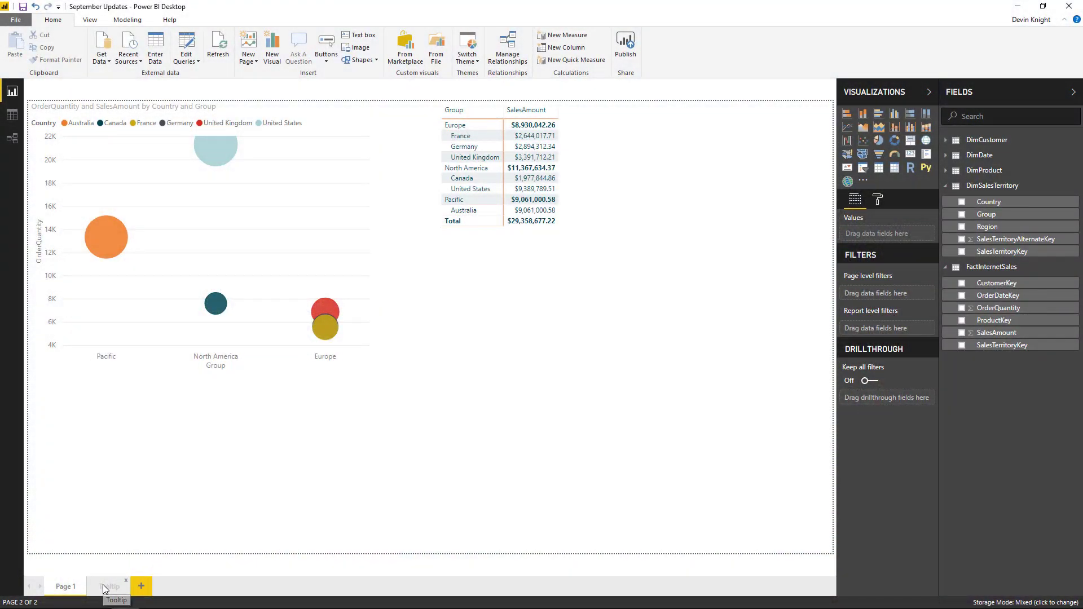
Step: Open the Tooltip report page and show it at Actual Size
left_click(104, 588)
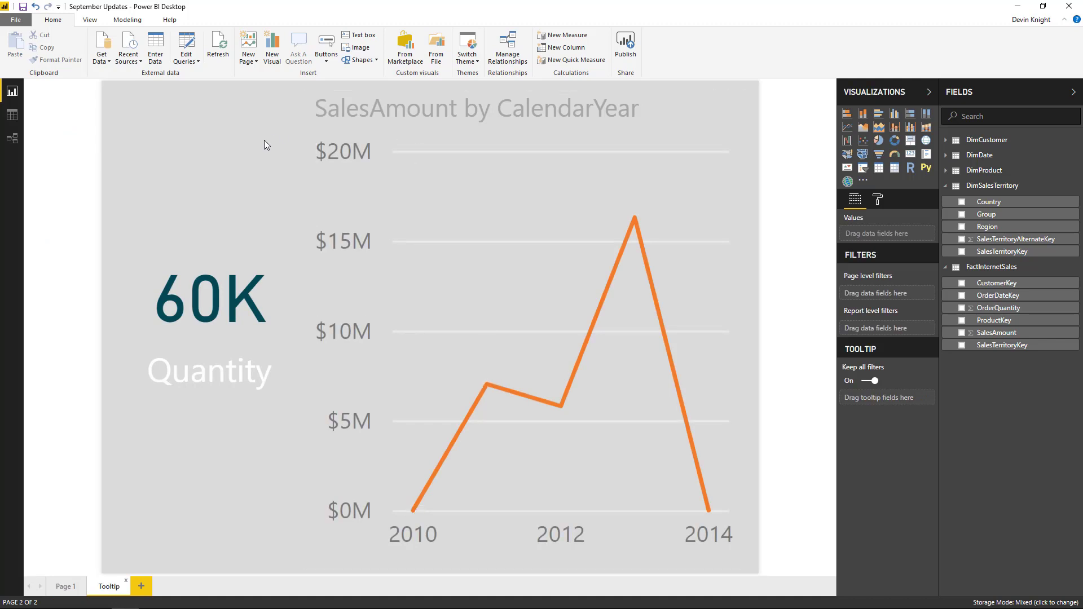
left_click(89, 20)
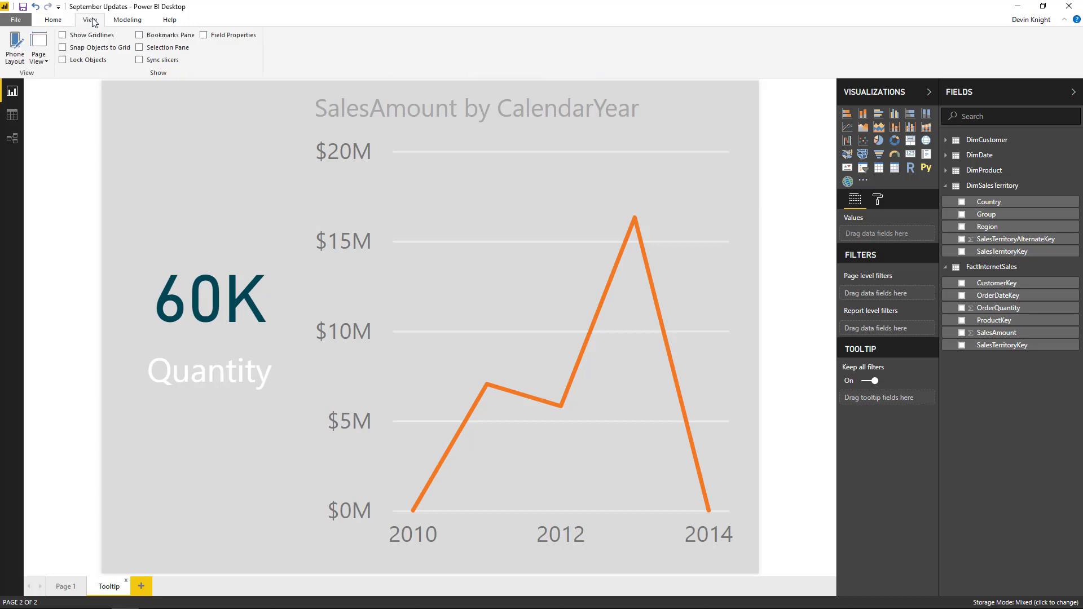
left_click(38, 56)
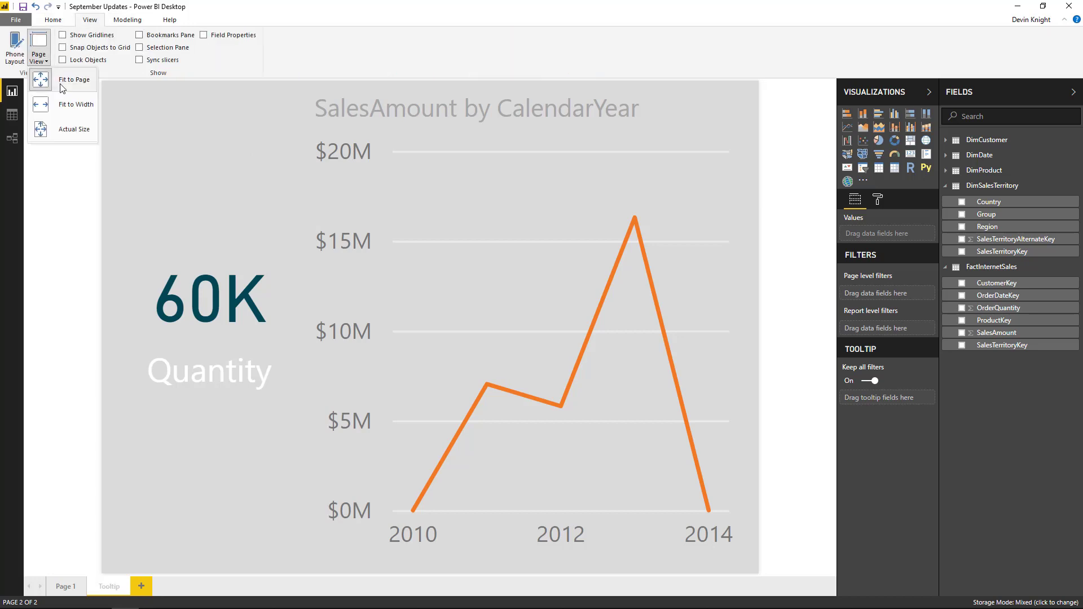
left_click(74, 129)
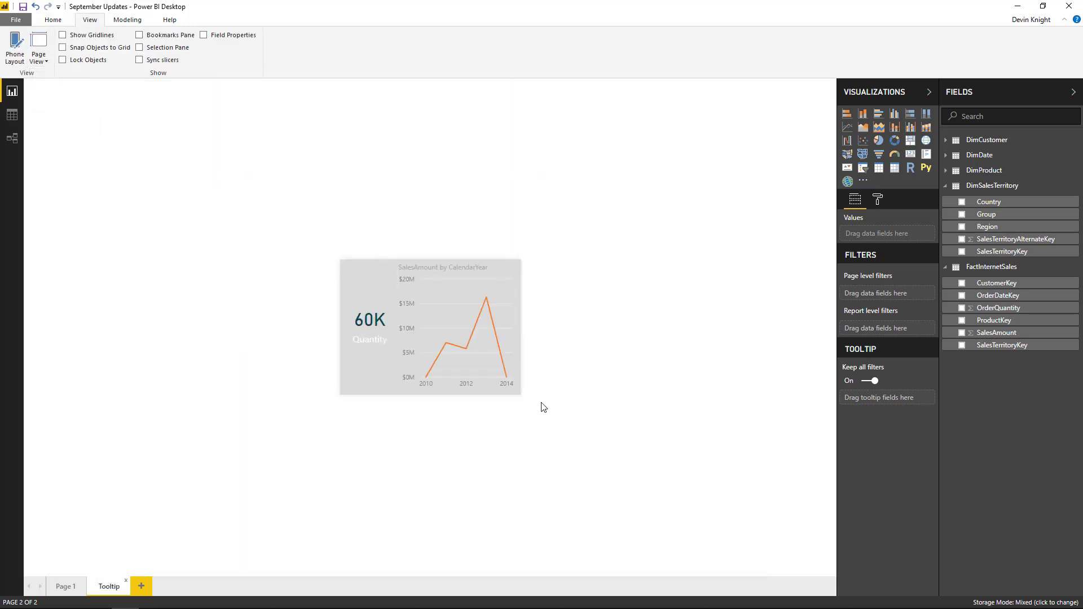
Step: Review the Tooltip page's Page Information and Page Size formatting, including the available page size types
mouse_move(505, 286)
left_click(875, 206)
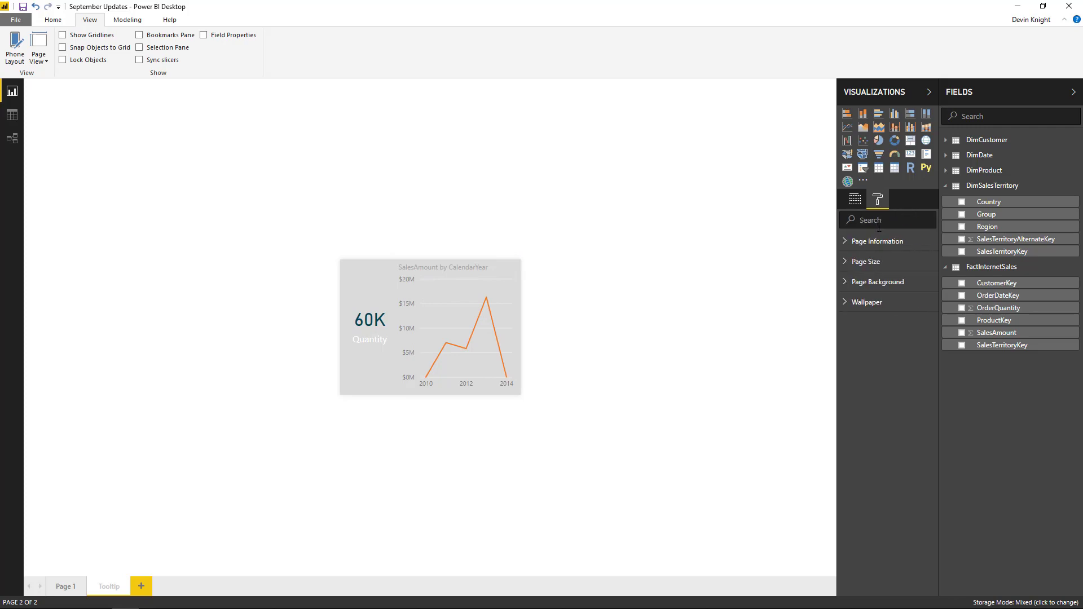
left_click(842, 242)
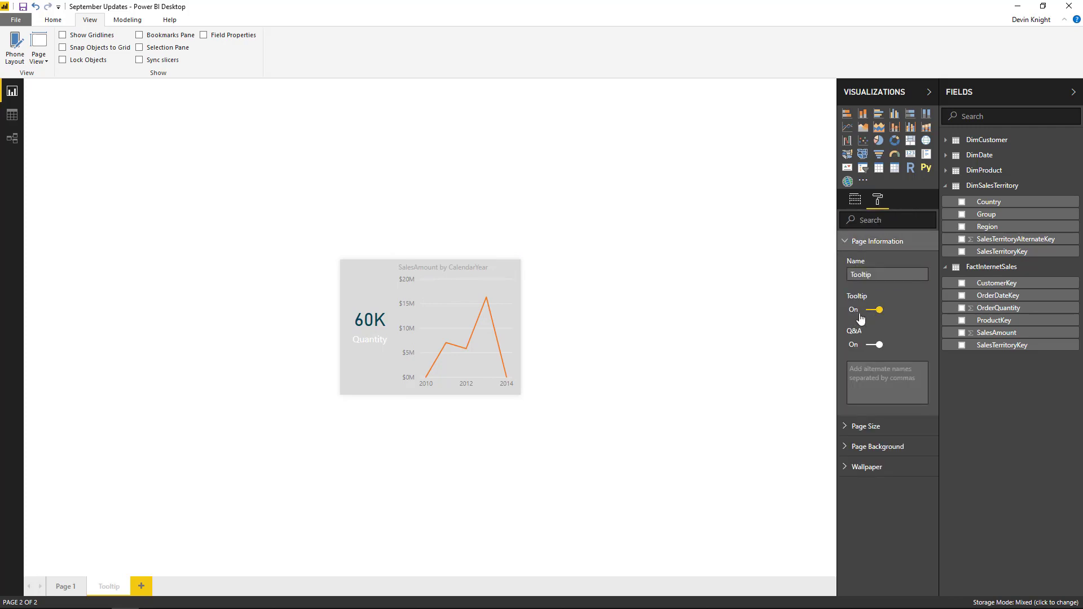
left_click(851, 252)
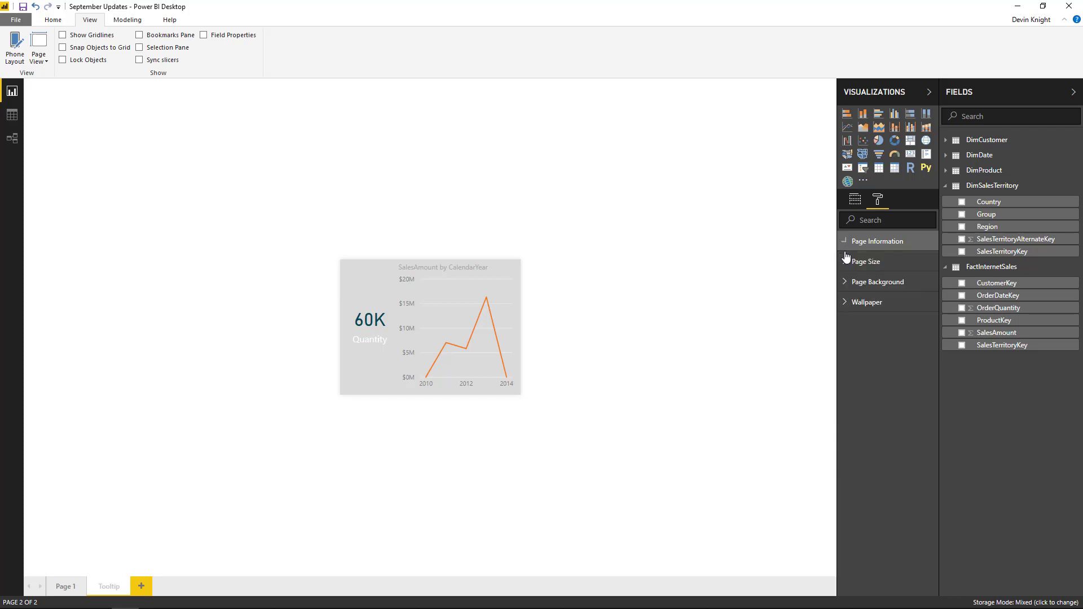
left_click(847, 262)
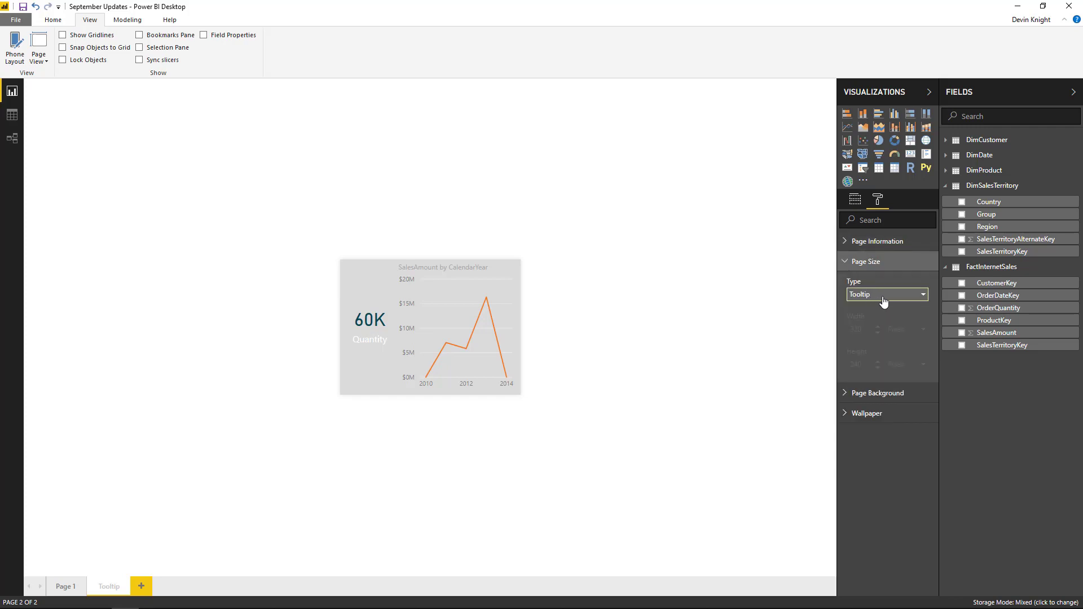
left_click(883, 295)
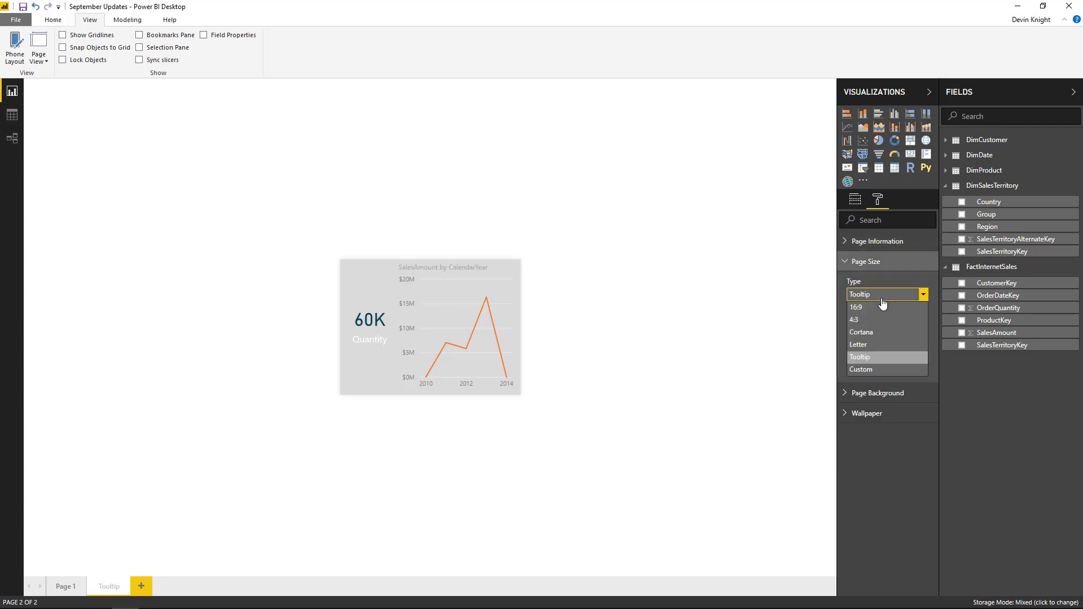
left_click(883, 297)
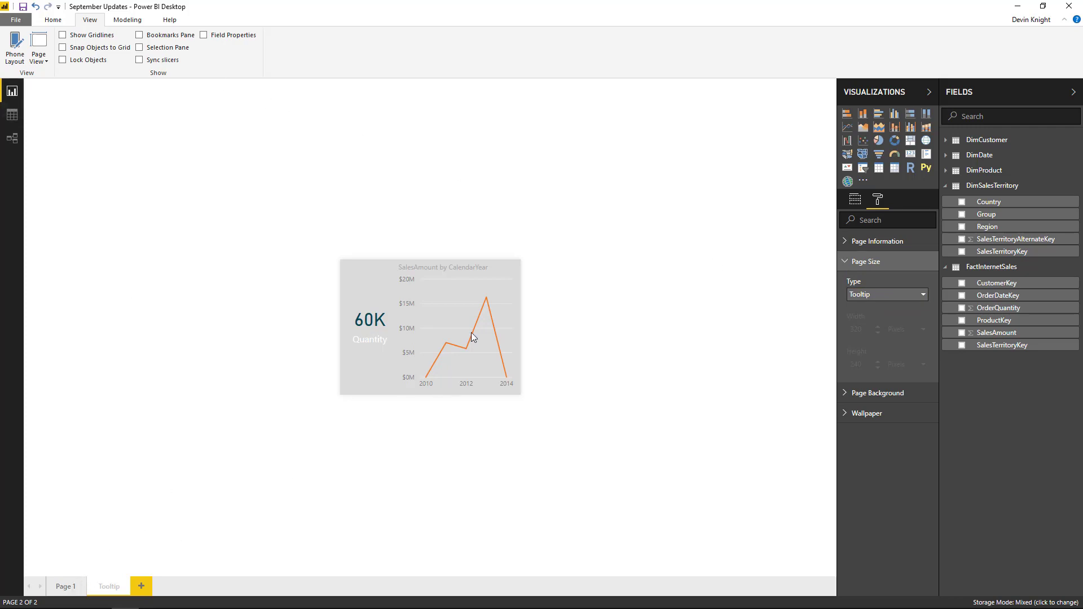
Step: On Page 1, open the scatter chart's tooltip formatting and check the tooltips on the France and Canada bubbles
left_click(79, 587)
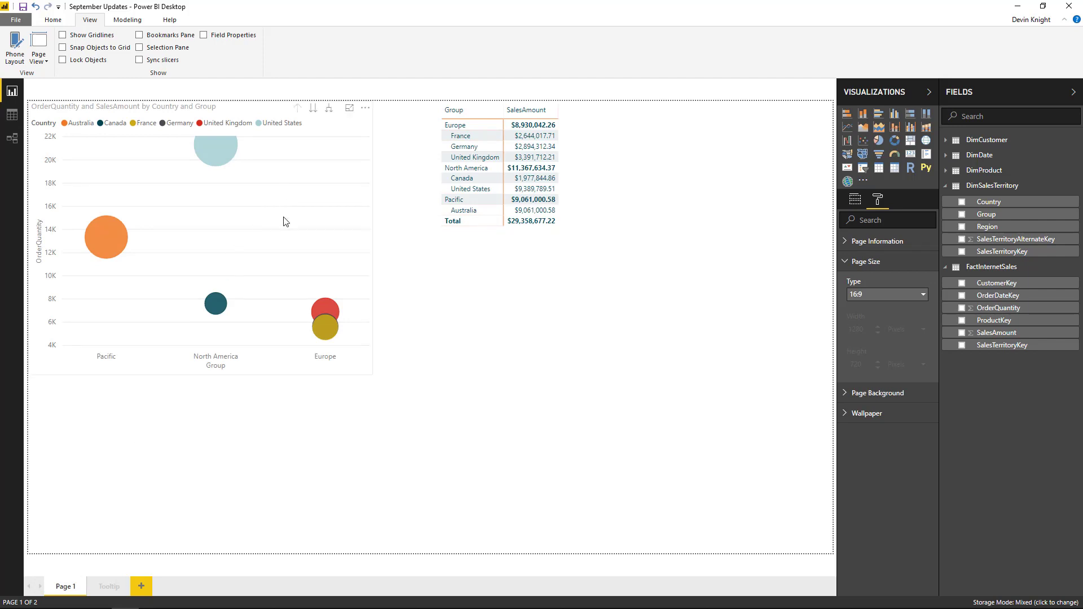
left_click(309, 206)
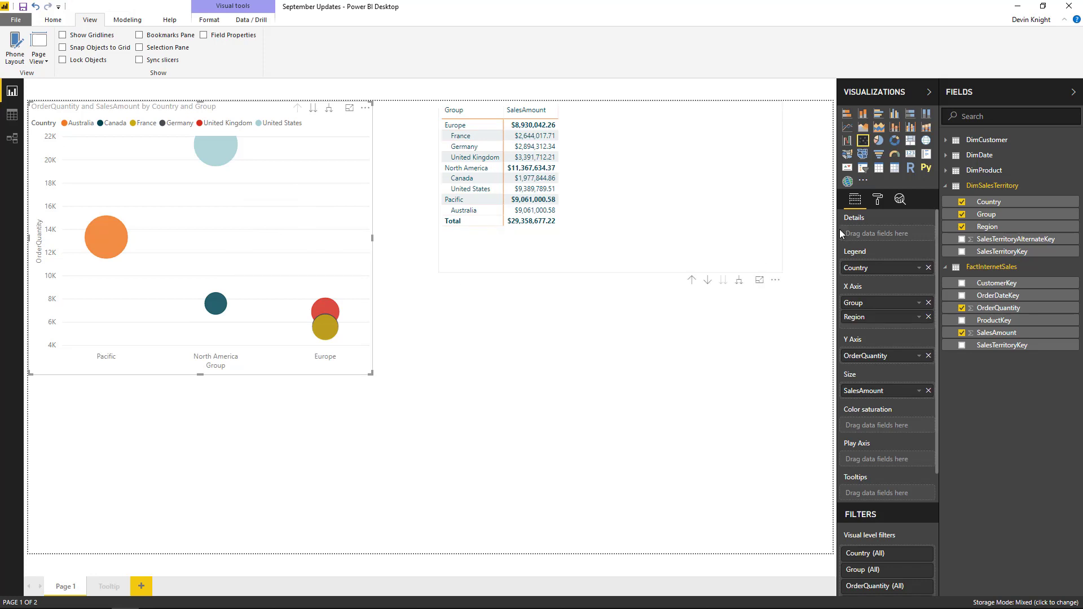
left_click(878, 199)
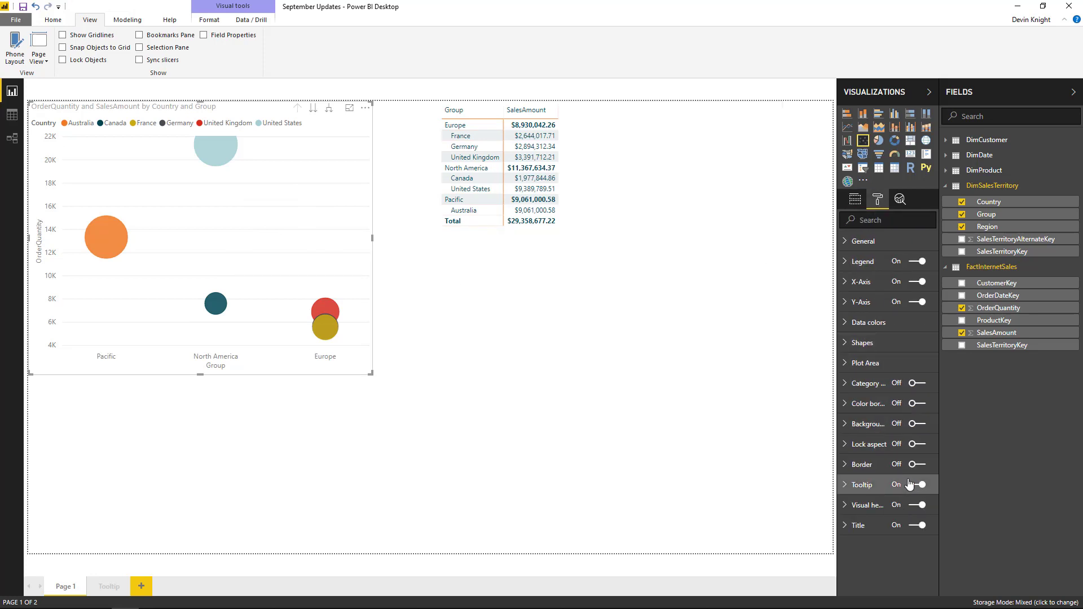
left_click(846, 487)
scroll(902, 471, "down", 1)
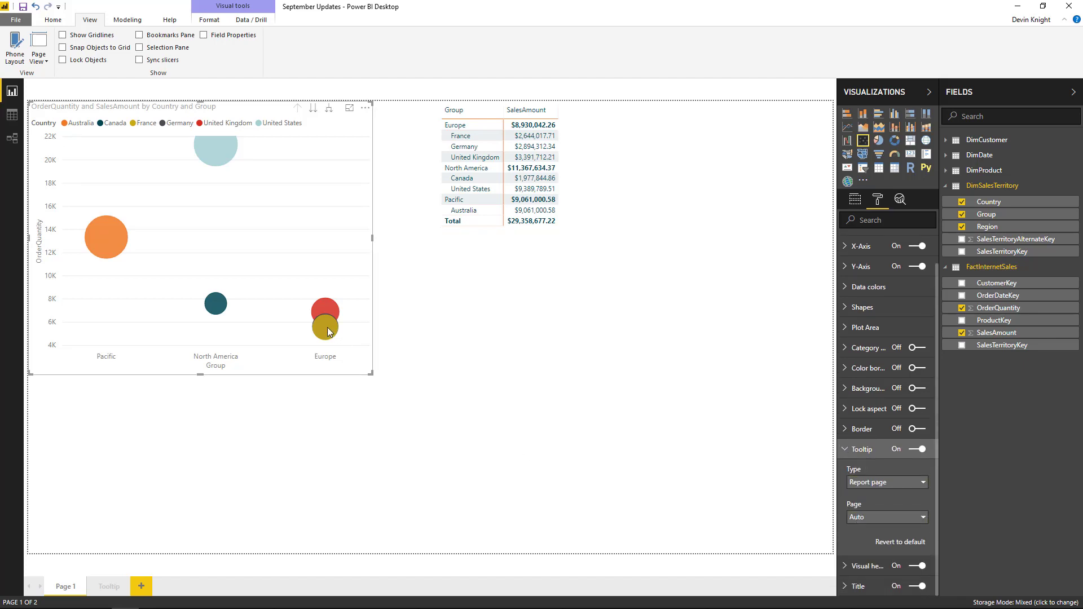
mouse_move(329, 332)
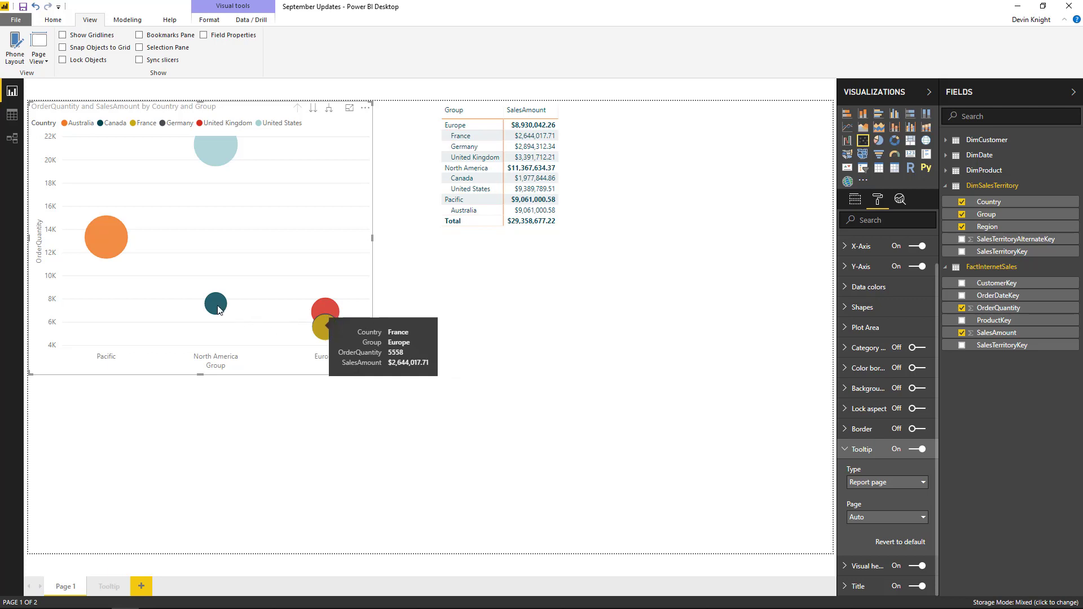
mouse_move(214, 306)
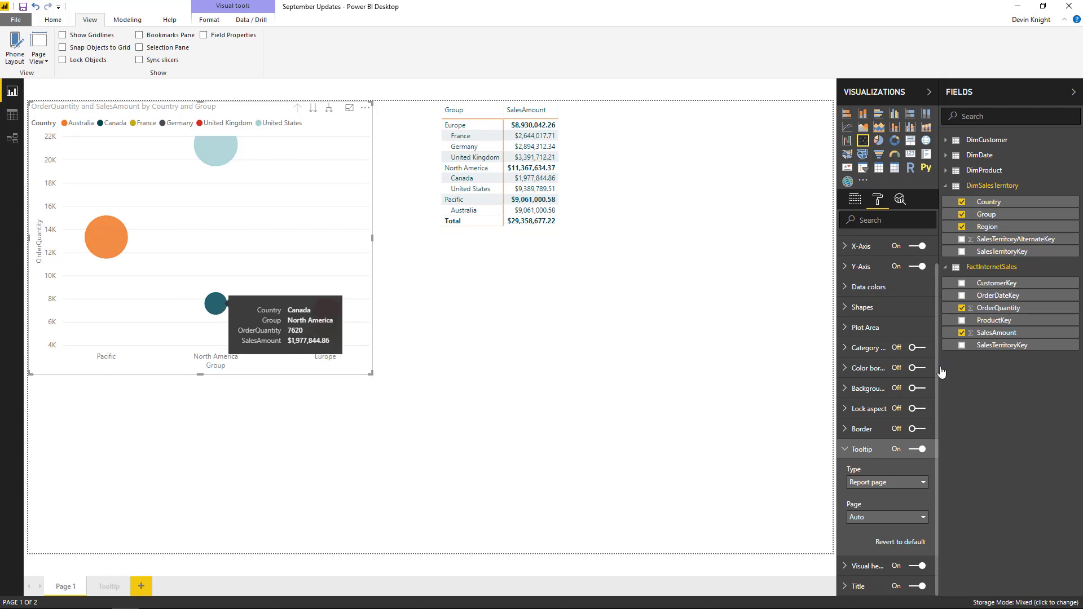
Step: Assign the Tooltip report page as the scatter chart's tooltip and preview it on the Australia, Canada and France bubbles
left_click(920, 517)
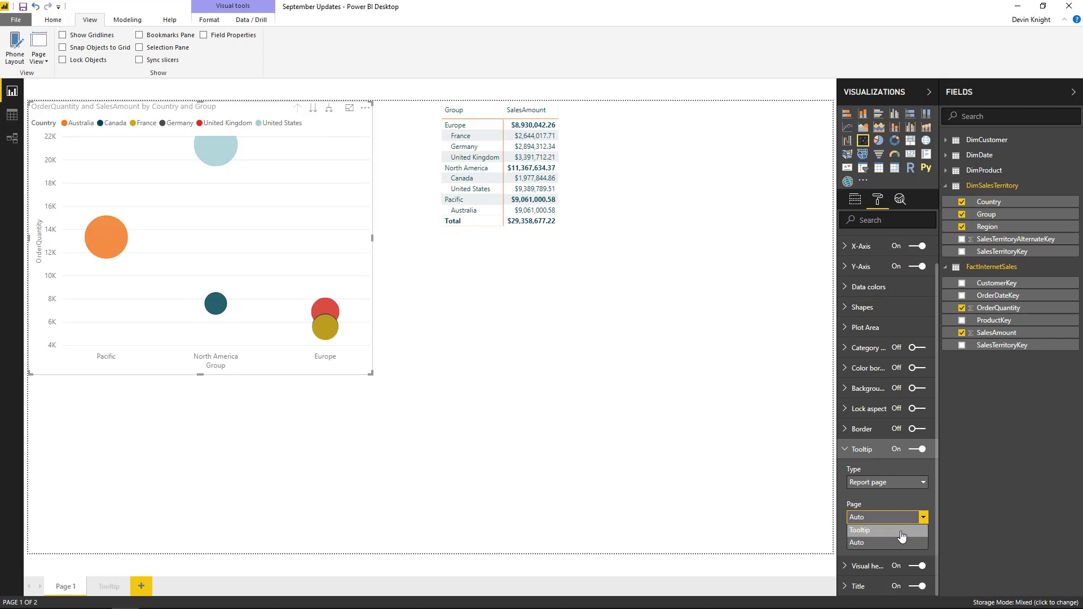
left_click(916, 531)
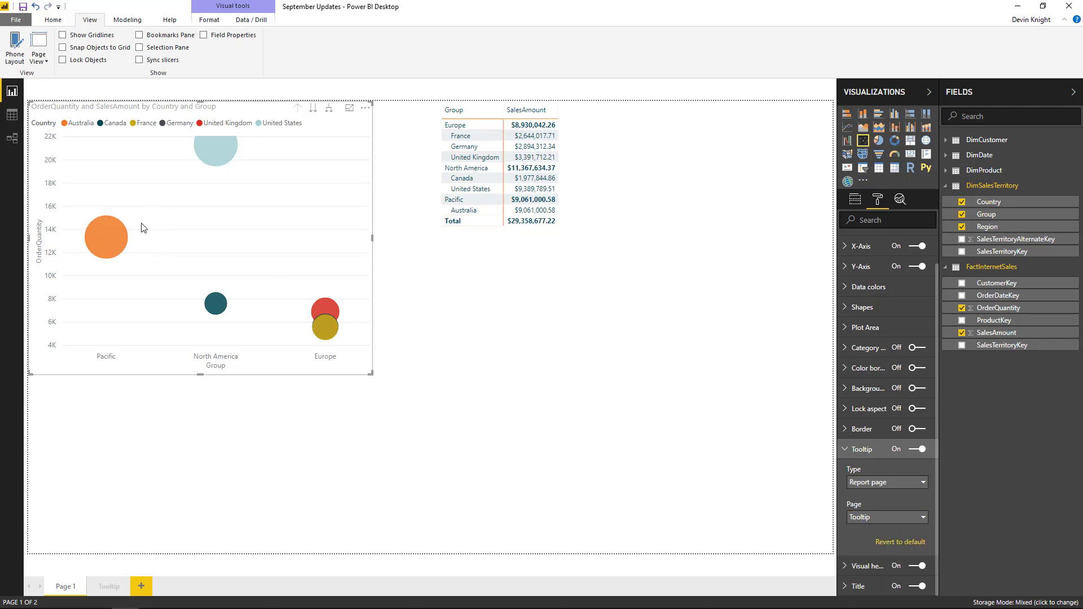
mouse_move(105, 238)
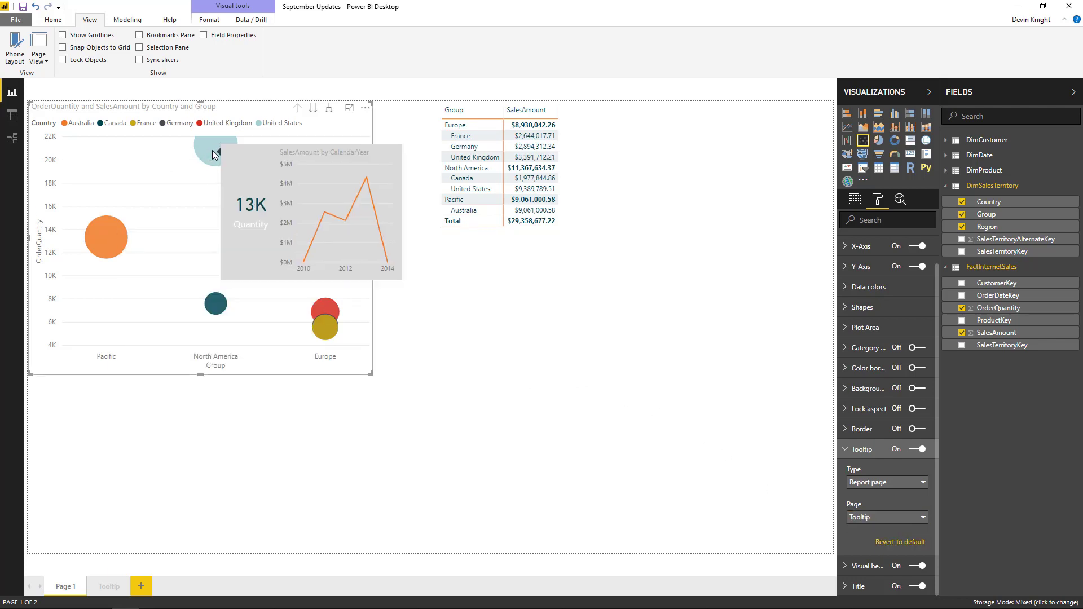
mouse_move(215, 304)
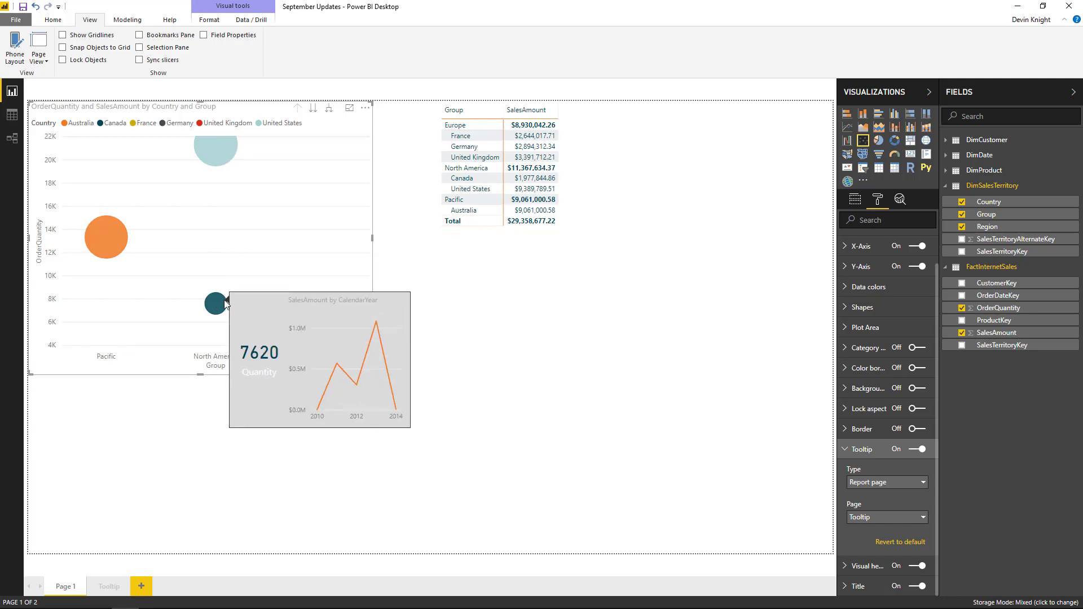
mouse_move(332, 331)
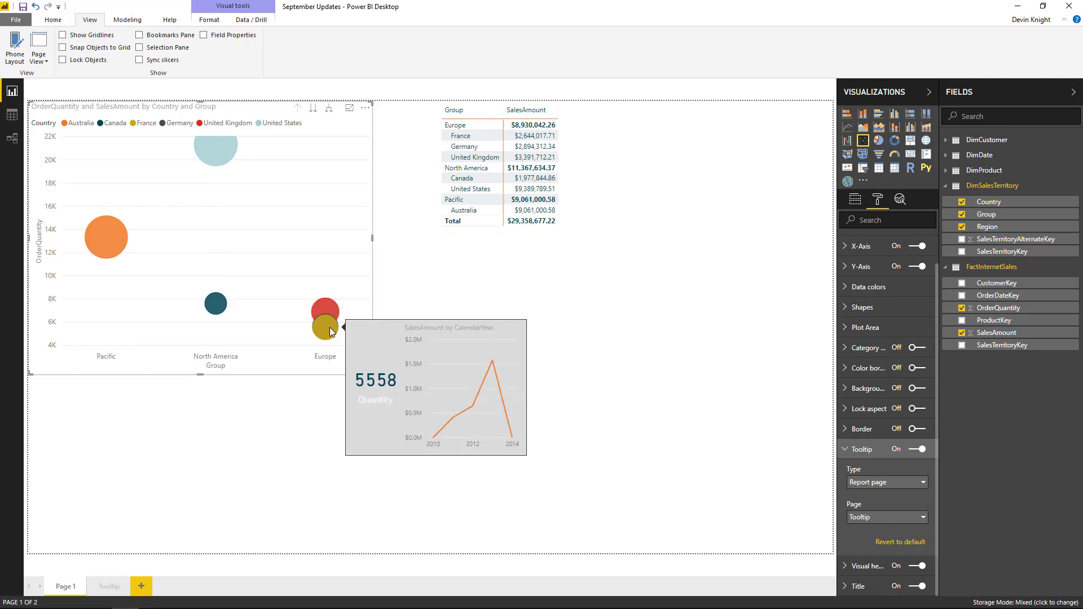
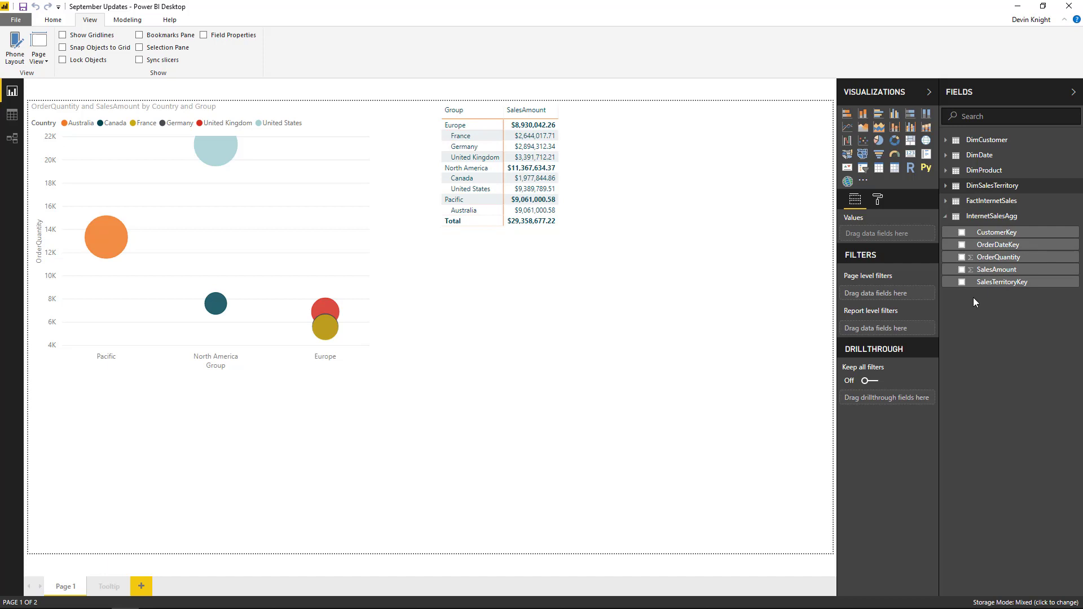
Step: Open the model's relationships diagram and examine the InternetSalesAgg and FactInternetSales tables, including the options available for InternetSalesAgg
left_click(14, 142)
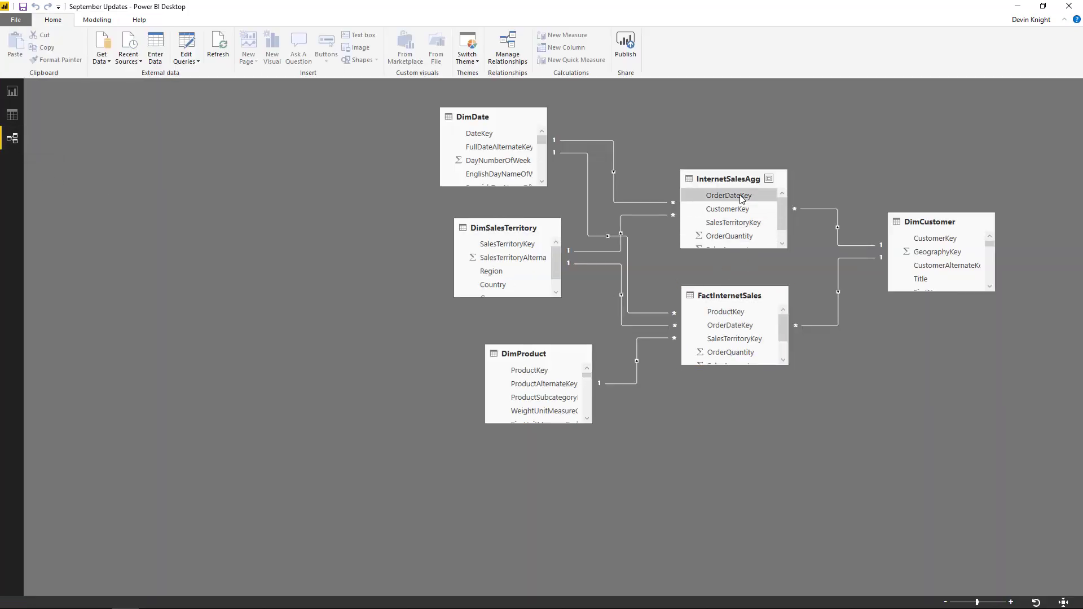
right_click(718, 178)
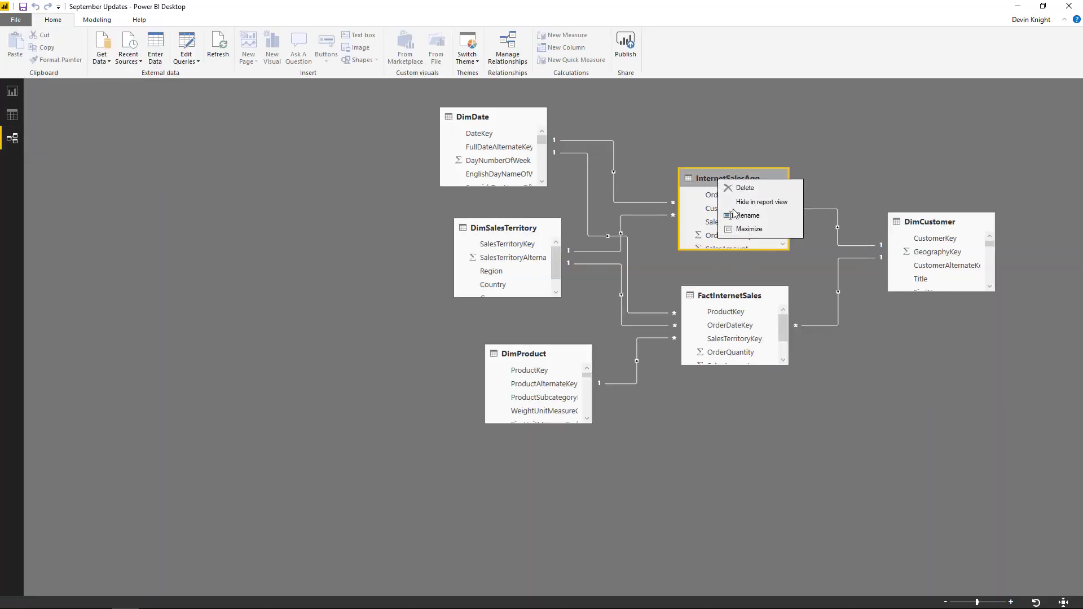
left_click(725, 152)
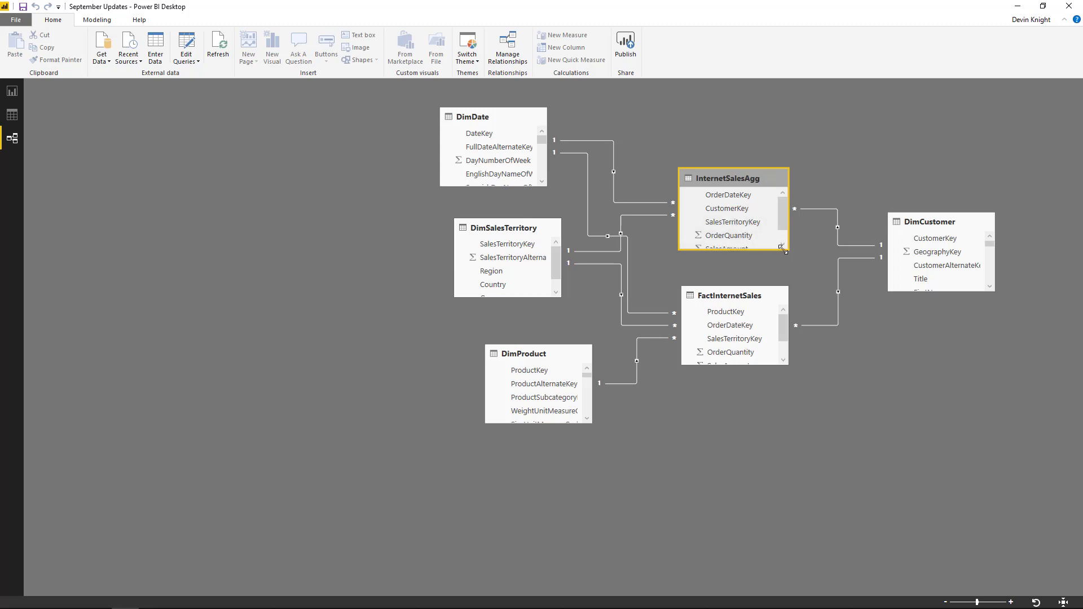
mouse_move(784, 226)
left_mouse_down()
mouse_move(783, 239)
mouse_move(785, 223)
left_mouse_up()
left_click(733, 300)
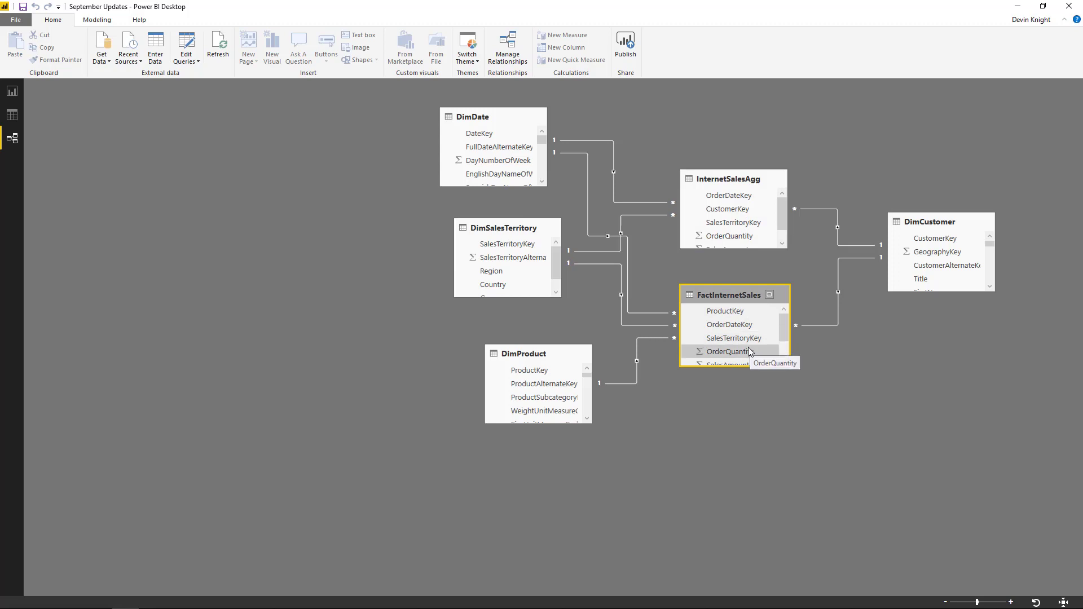
left_click(718, 183)
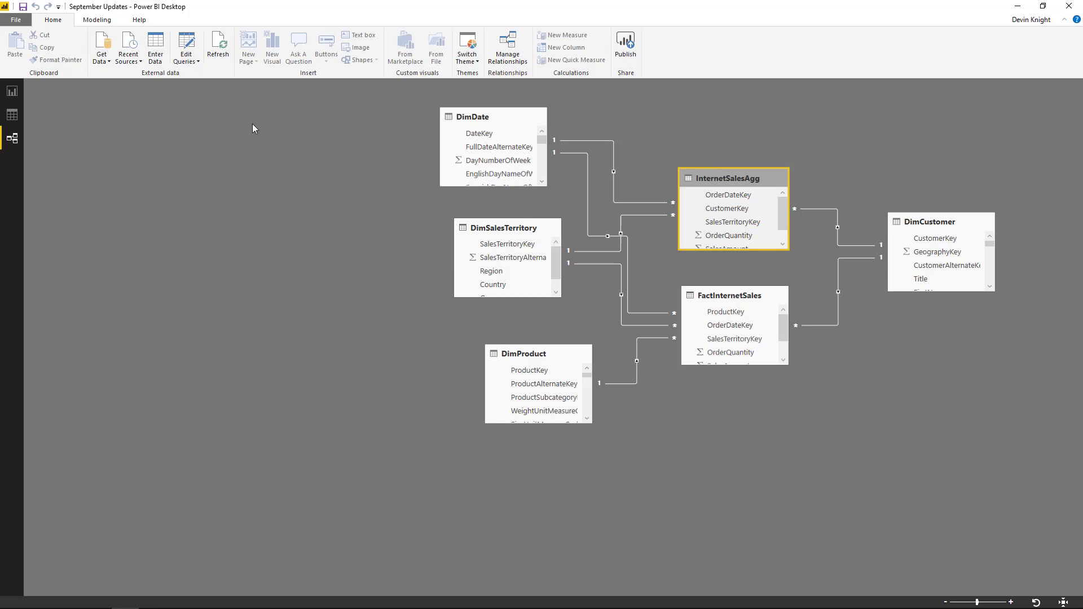
Step: Return to the report view, collapse the InternetSalesAgg table's fields, and check its storage mode in the table properties
left_click(18, 93)
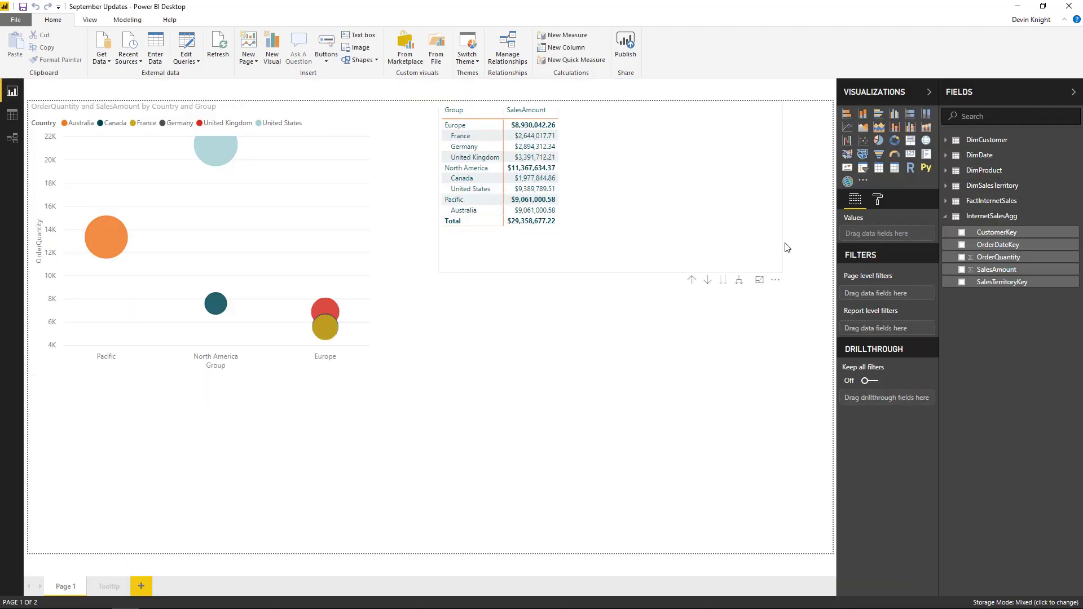
left_click(946, 219)
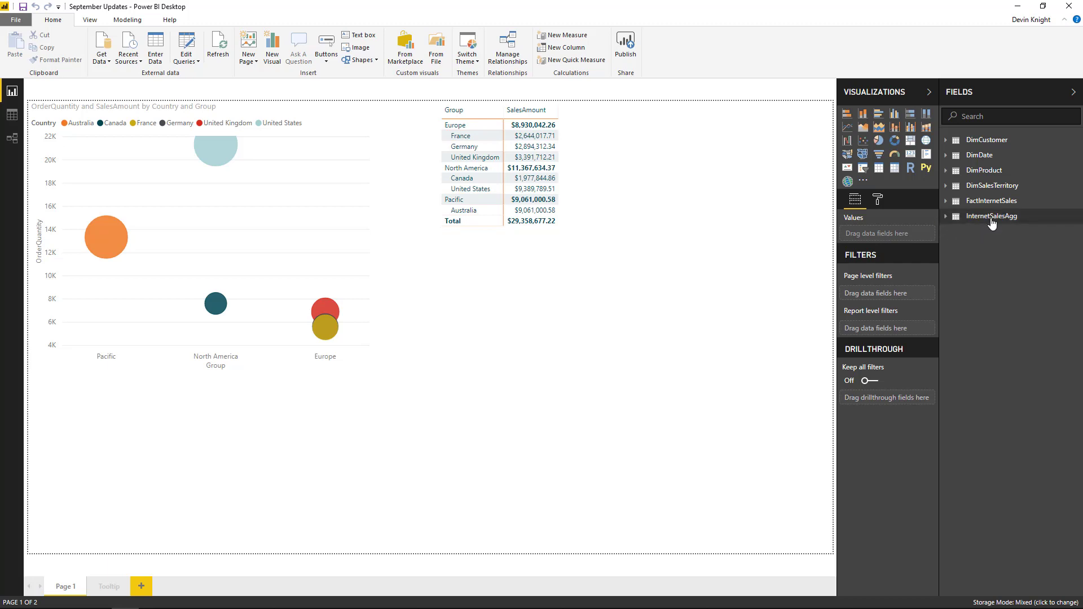
mouse_move(993, 220)
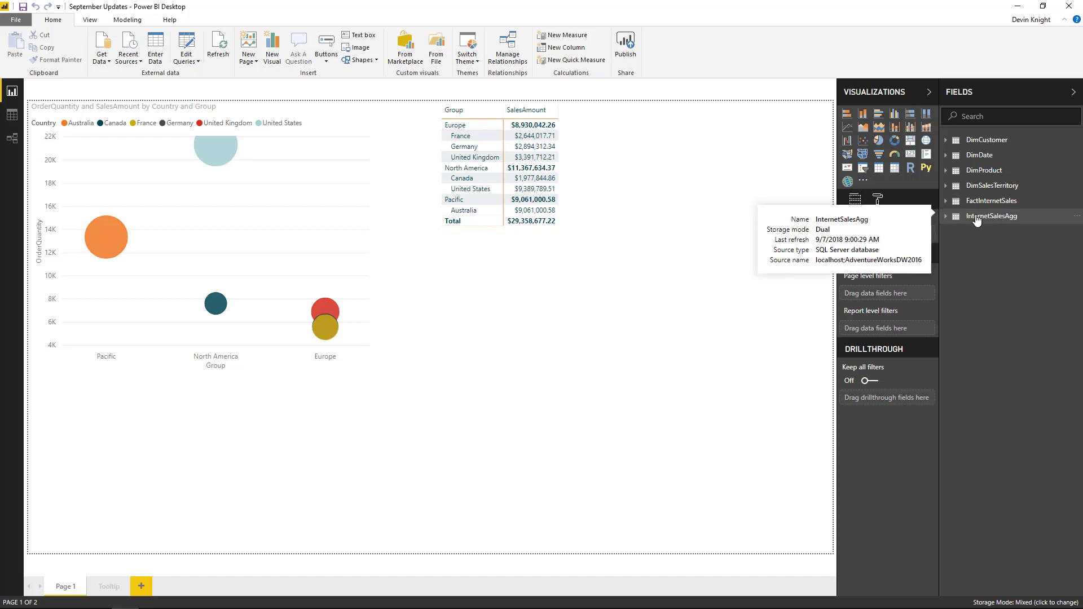
right_click(976, 218)
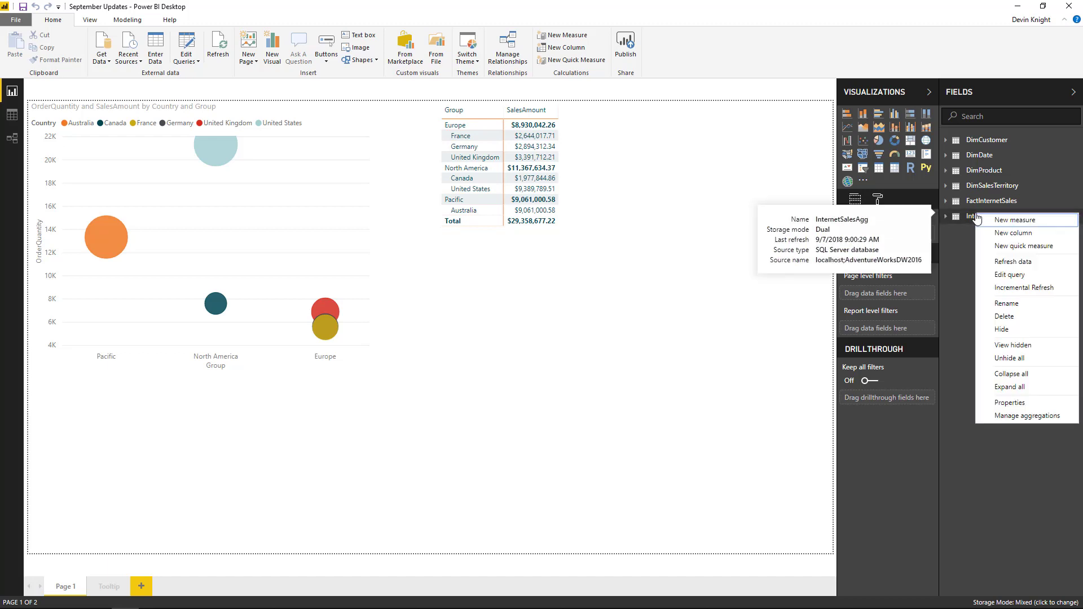
left_click(1007, 404)
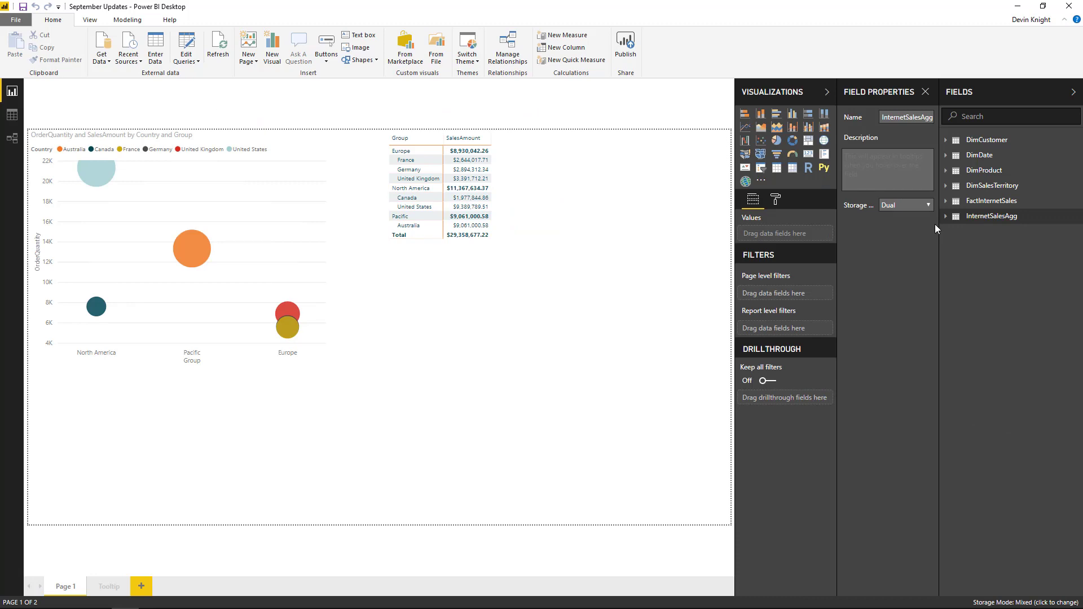
left_click(924, 92)
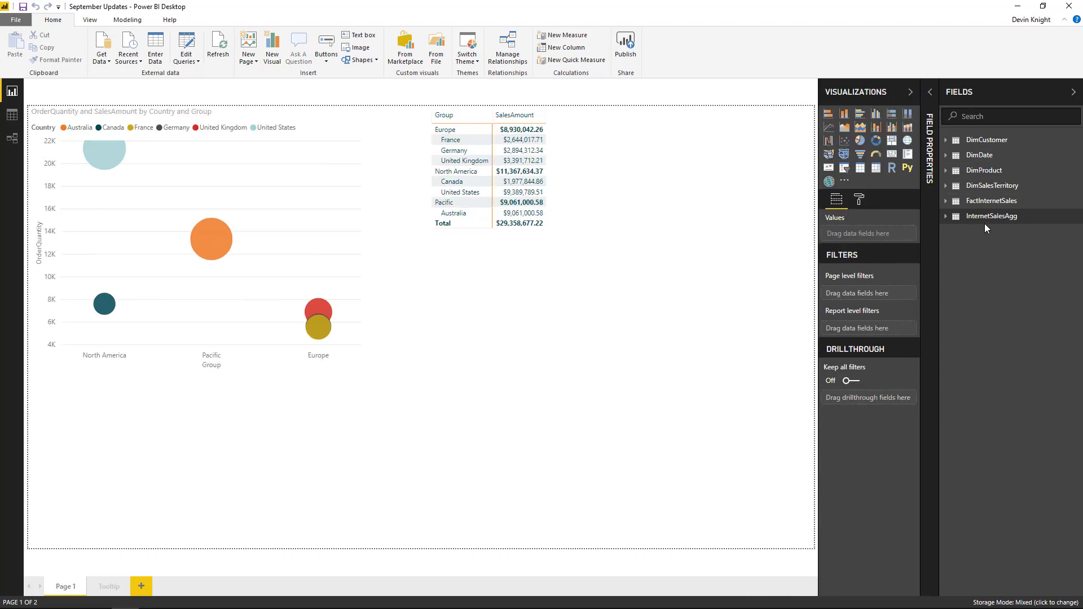
left_click(937, 92)
left_click(936, 91)
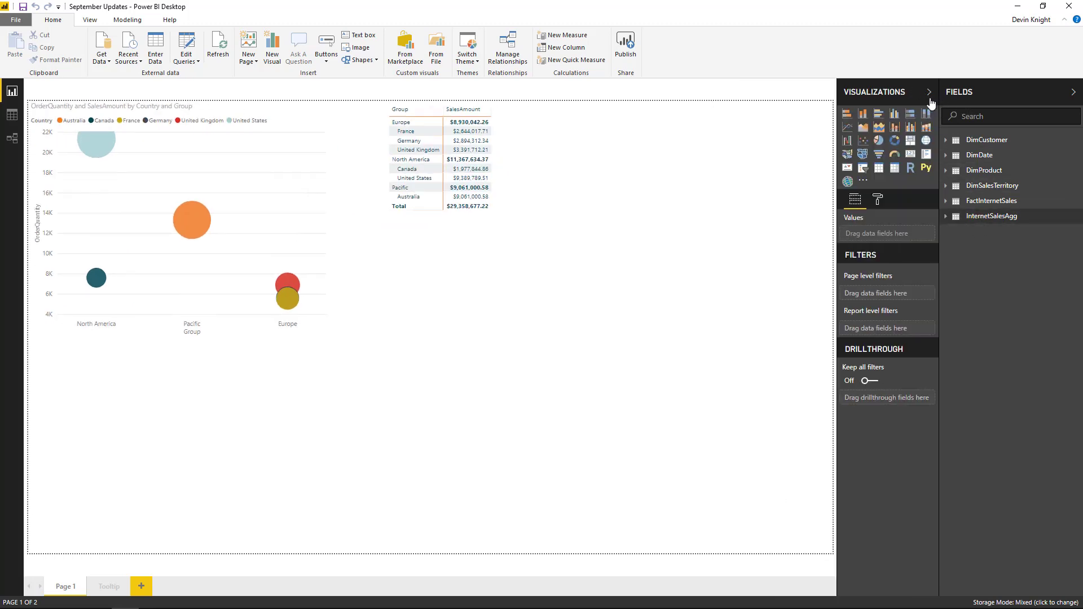
Step: Review the InternetSalesAgg table's aggregation settings, including summarization, detail columns and the precedence explanation, without changing anything
mouse_move(1007, 227)
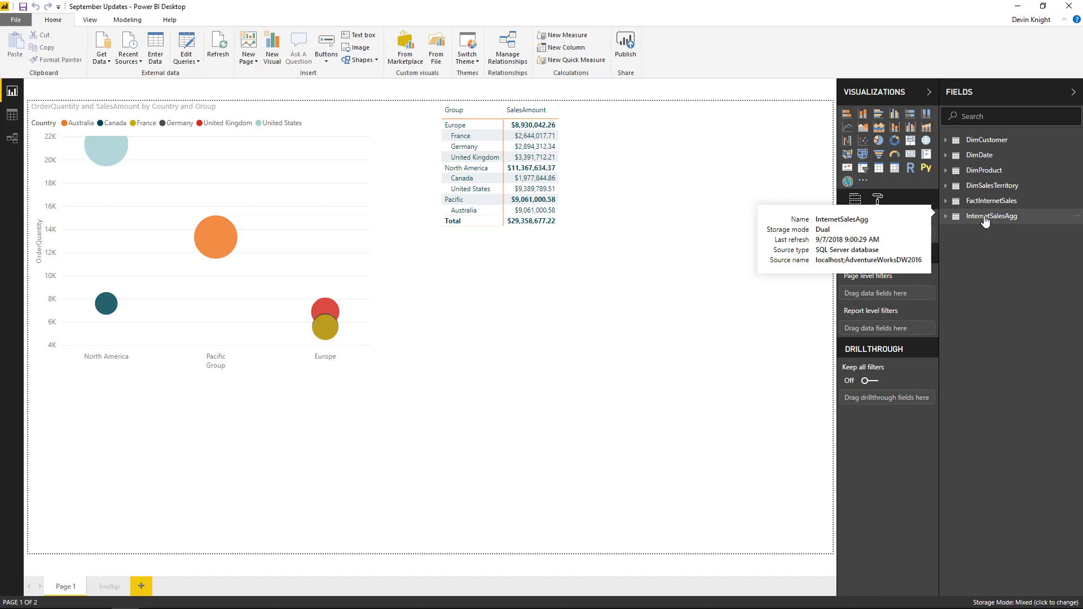
right_click(986, 222)
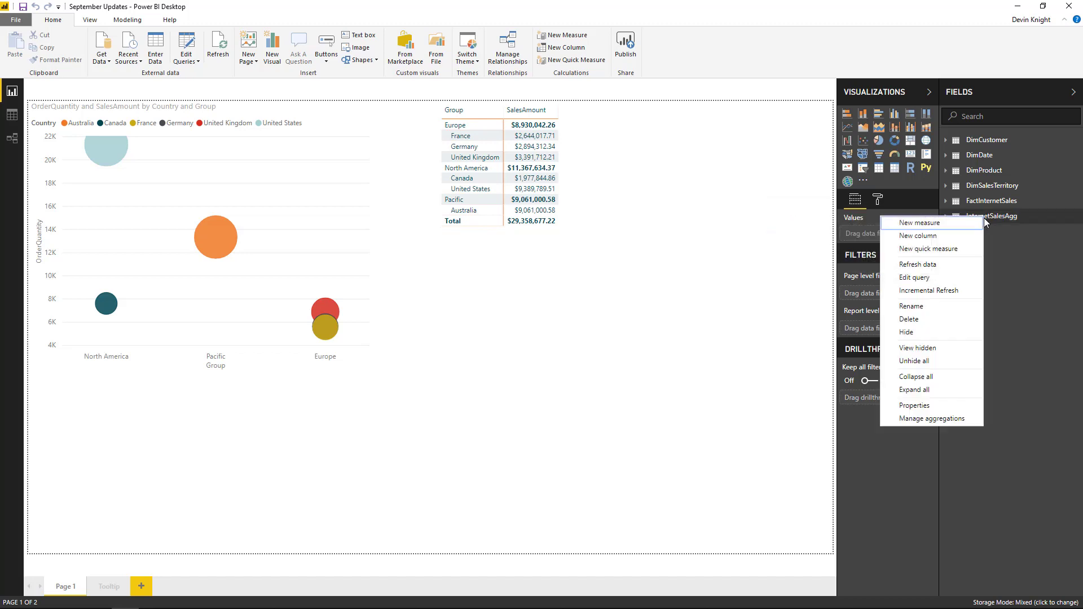
left_click(957, 420)
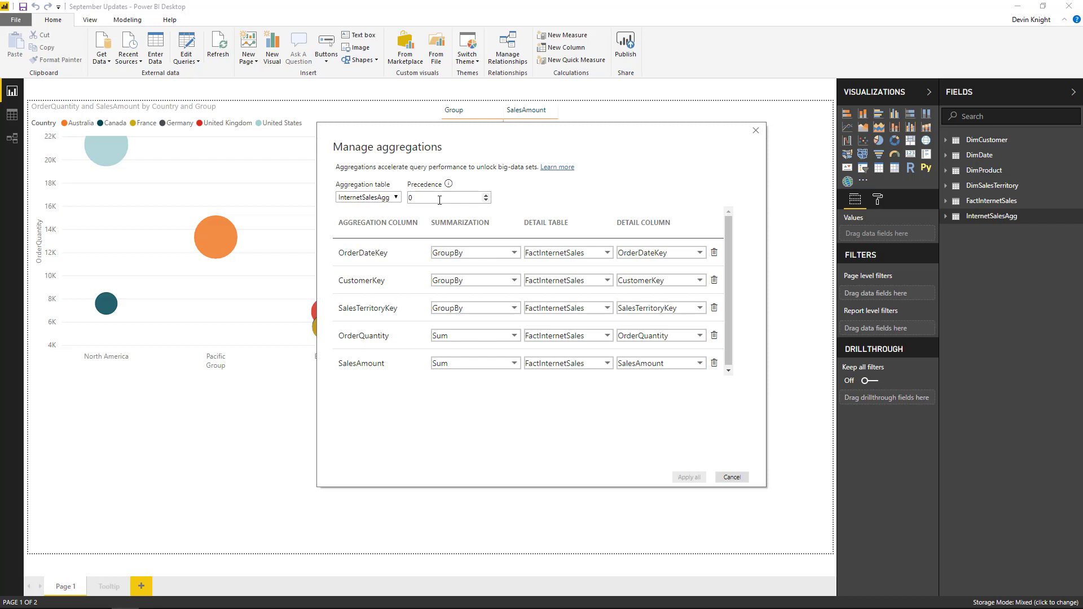
mouse_move(449, 185)
left_click(733, 478)
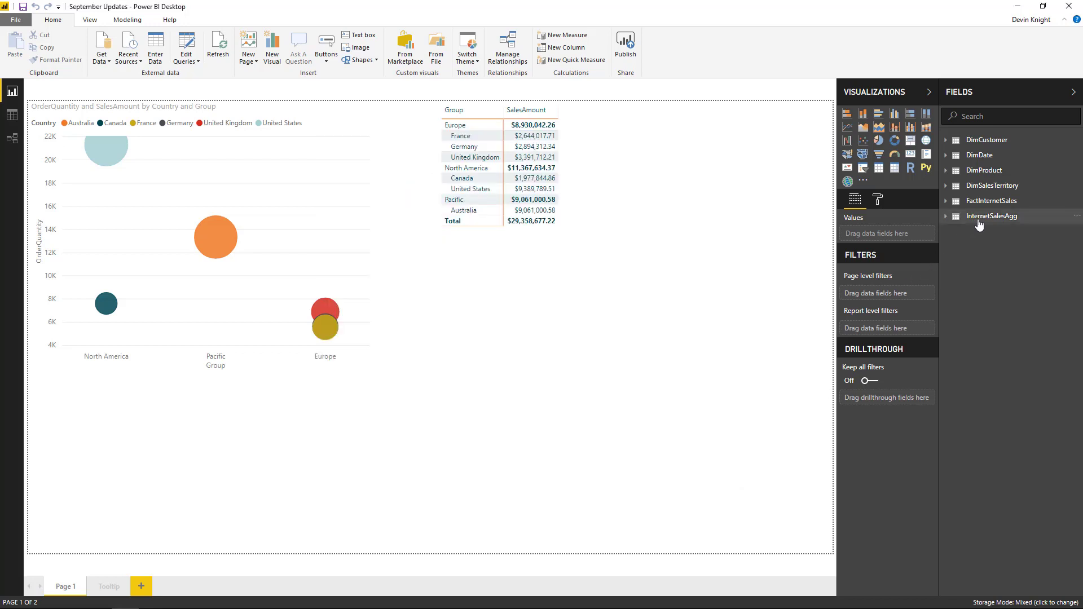
Step: Hide the InternetSalesAgg table from the report's field list
mouse_move(978, 226)
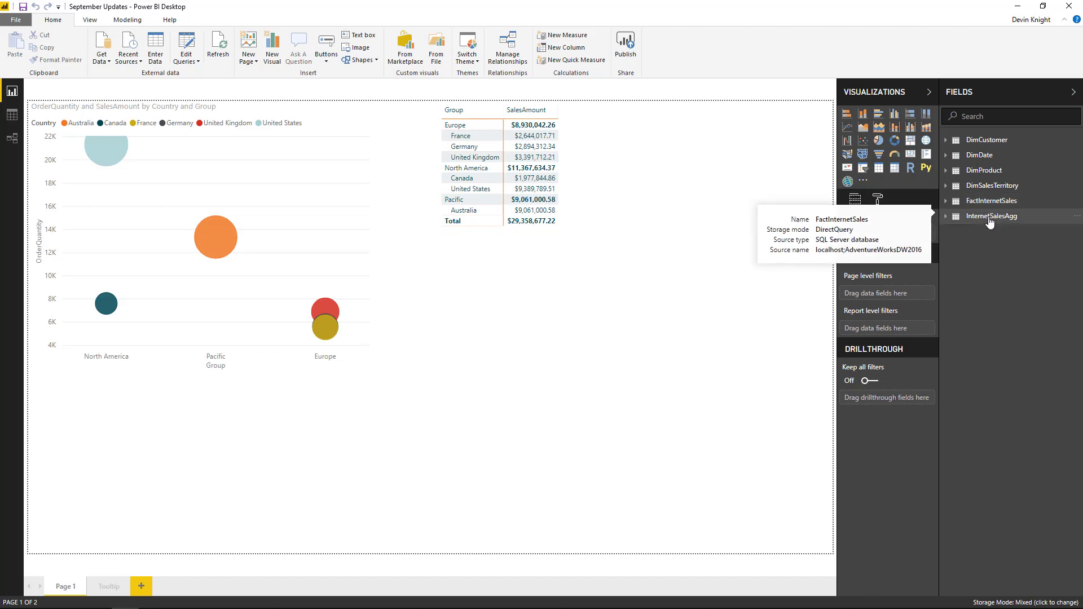
right_click(983, 222)
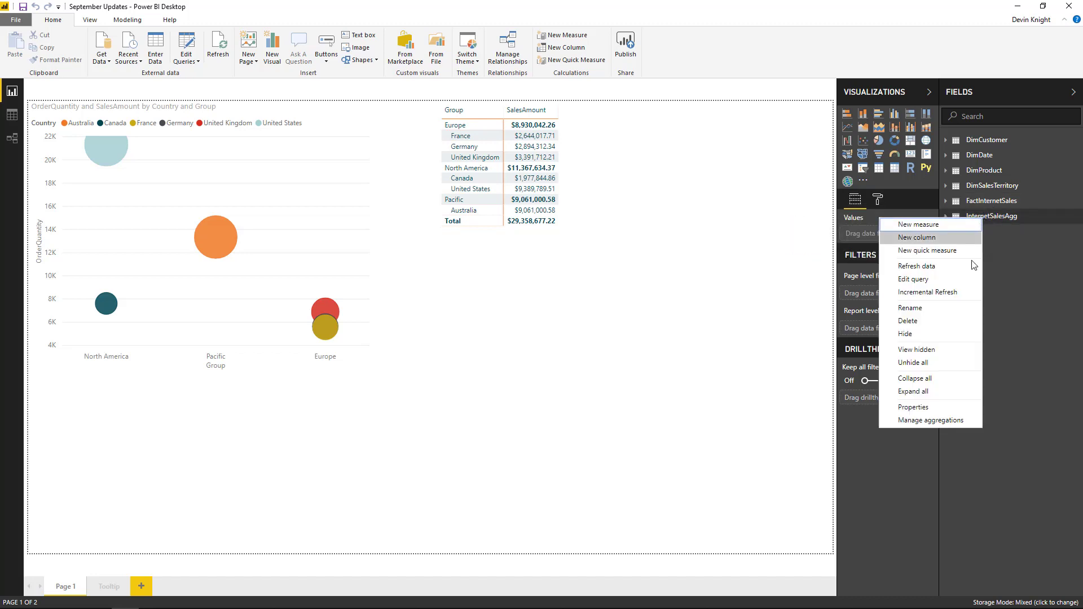
left_click(957, 338)
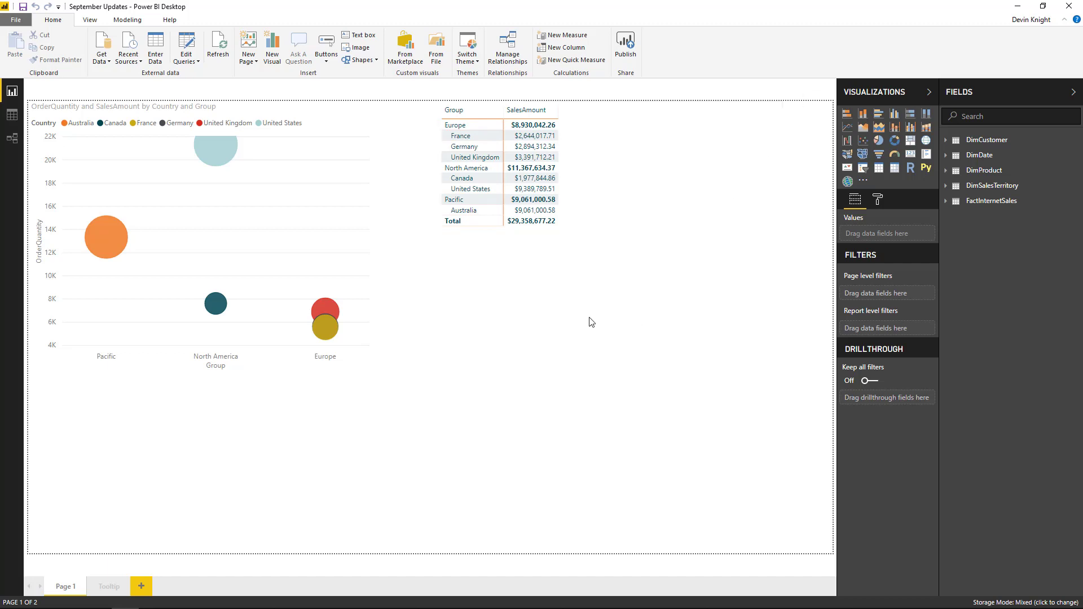
Step: Review the global Preview features options, including Composite Models and Manage Aggregations, and leave them unchanged
left_click(16, 21)
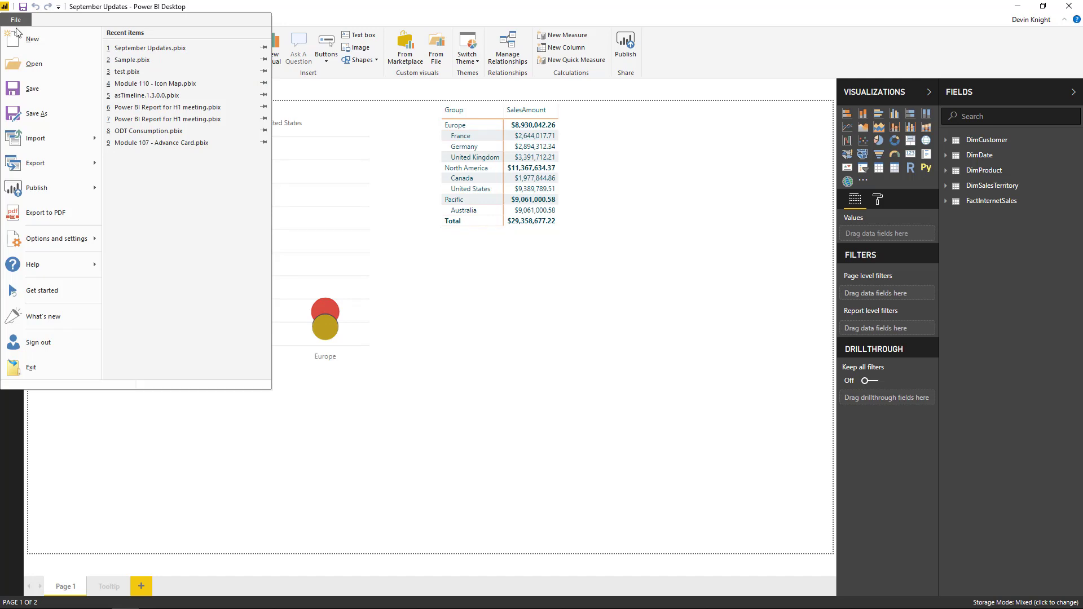
mouse_move(73, 247)
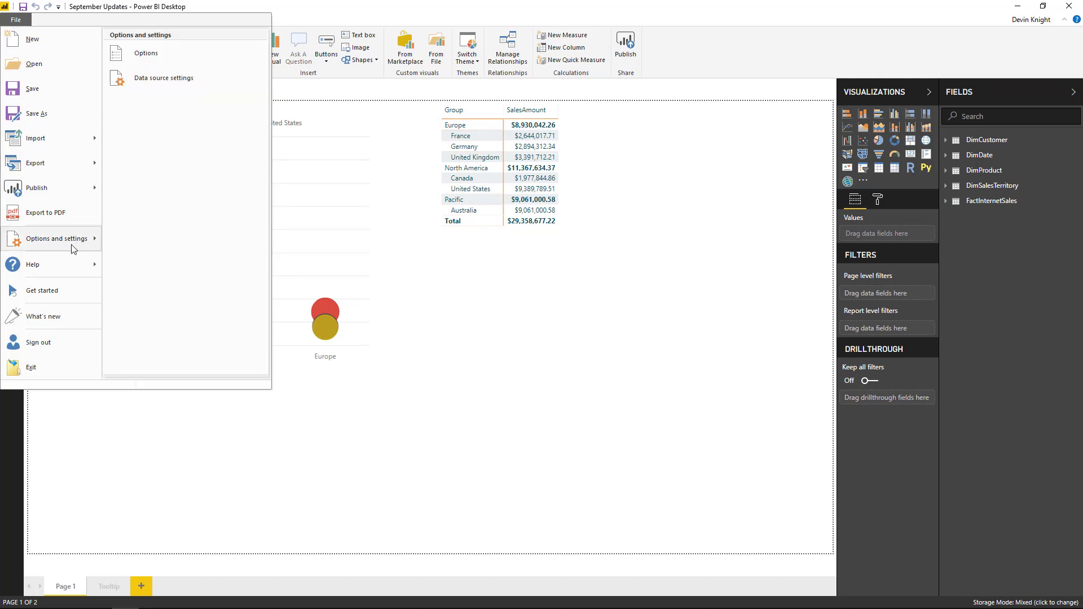
left_click(170, 63)
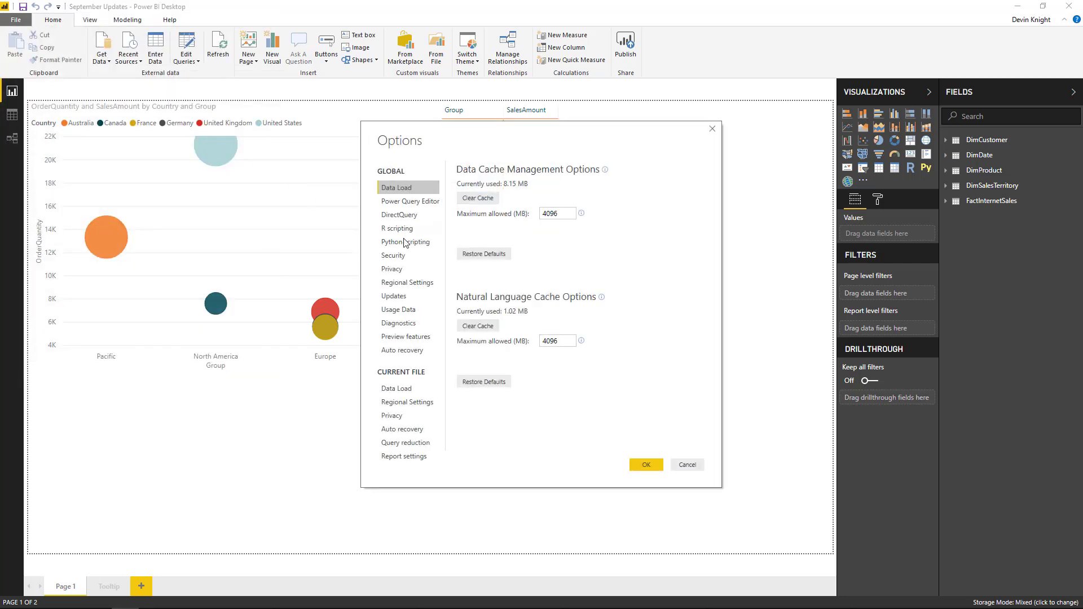
left_click(429, 338)
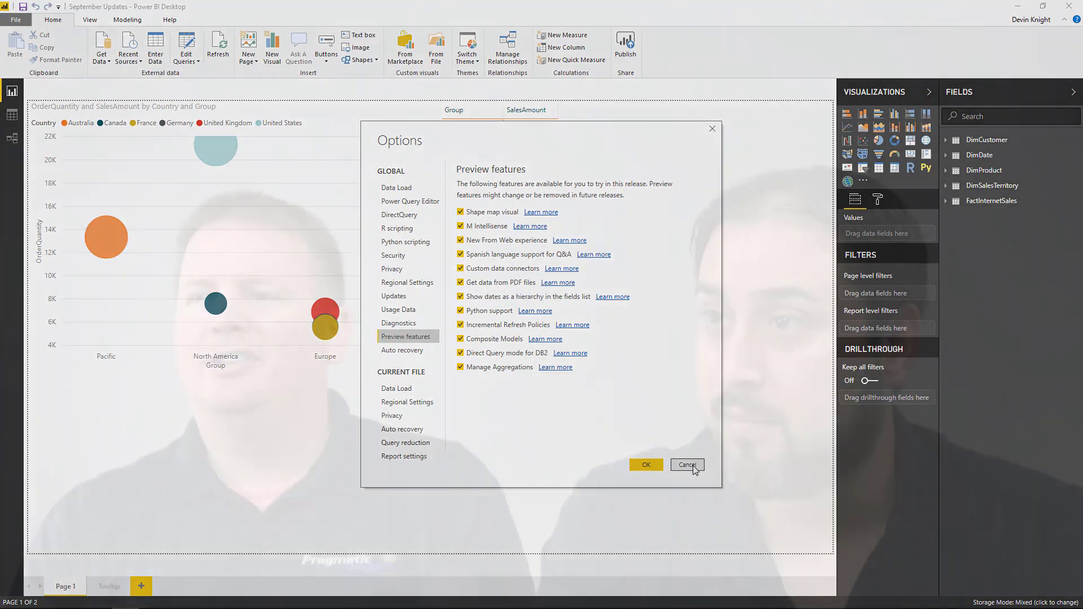
left_click(688, 464)
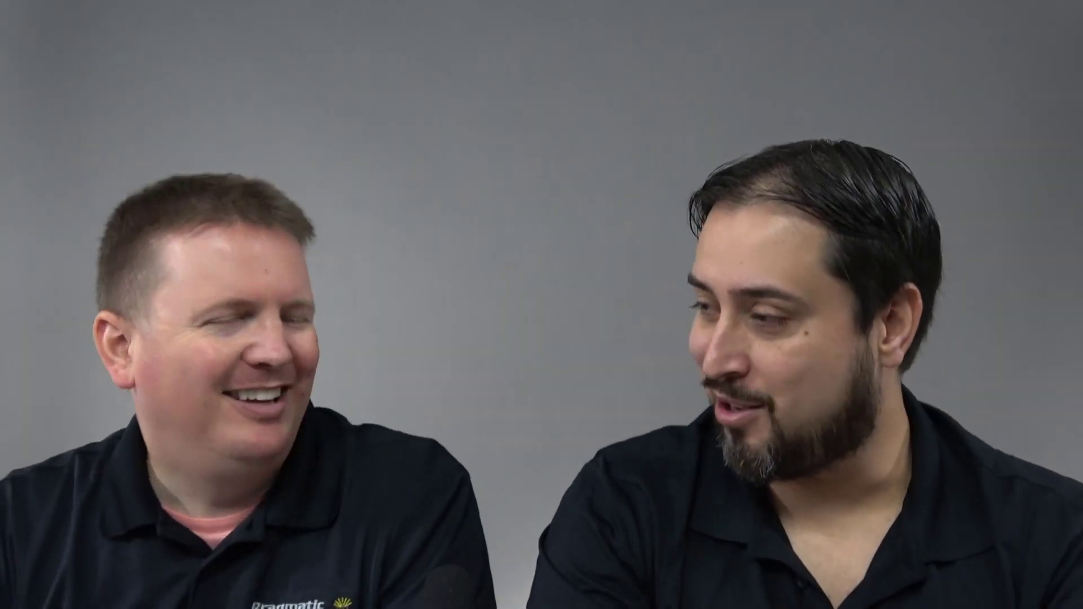